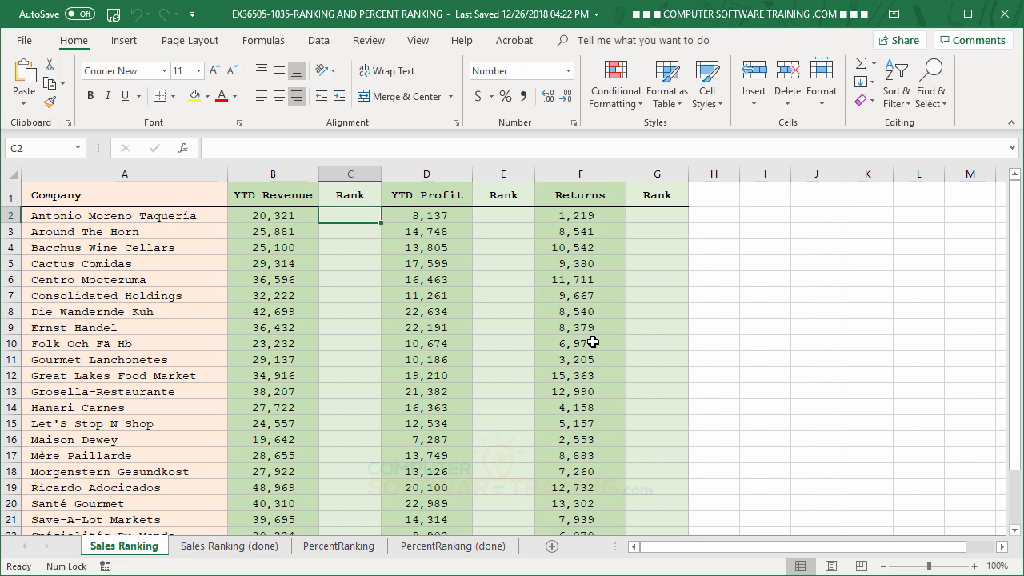
# Step: Start a RANK.EQ formula in cell C2 with B2 as the number to rank
pyautogui.write('=')
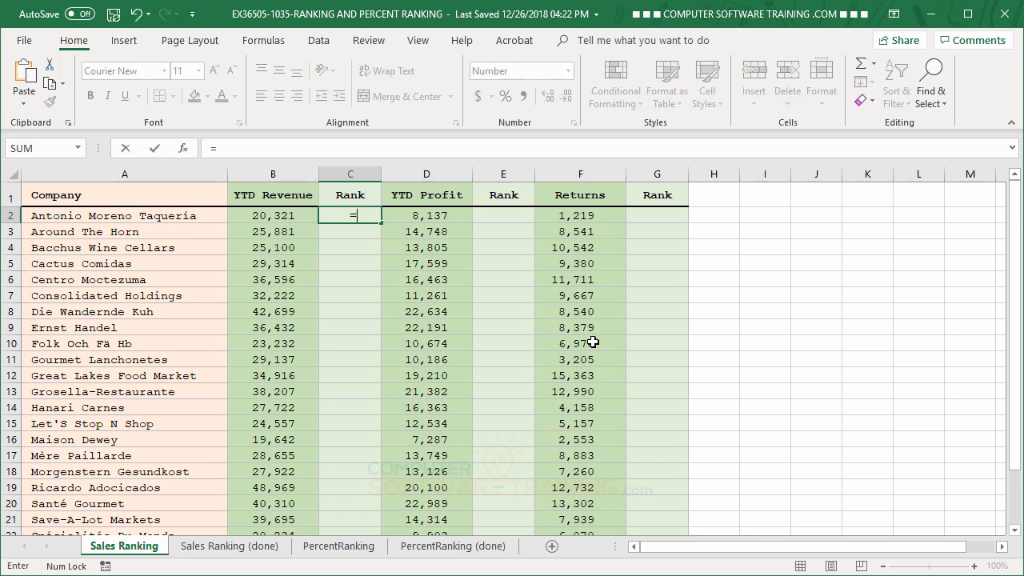
pyautogui.write('ra')
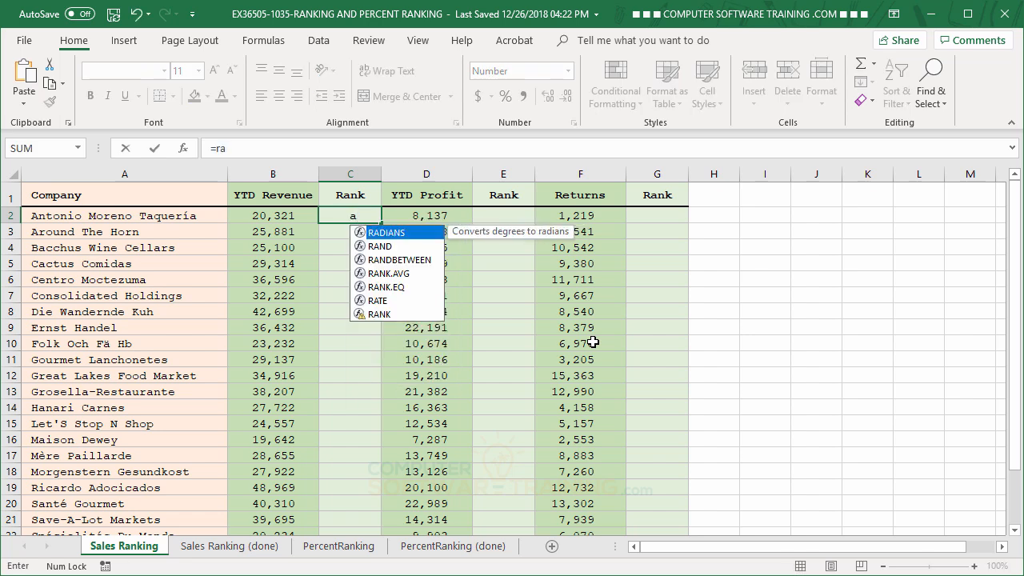
pyautogui.click(405, 287)
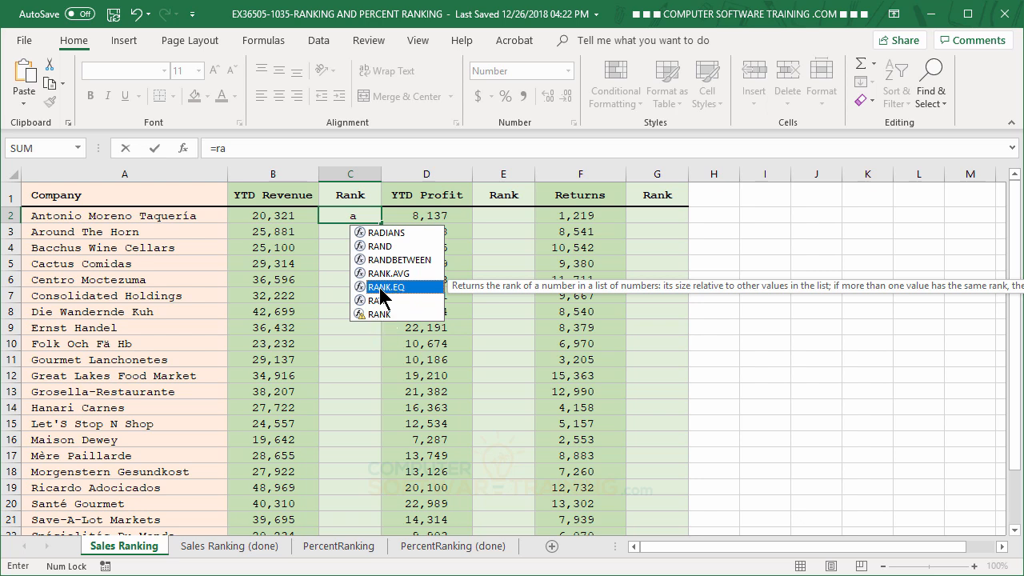
pyautogui.doubleClick(381, 287)
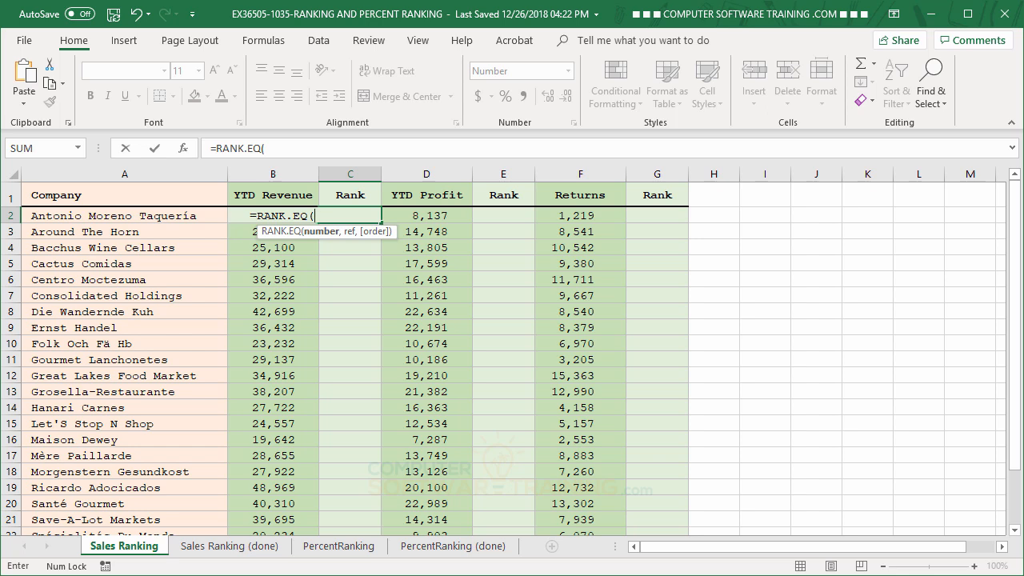
pyautogui.write('B2')
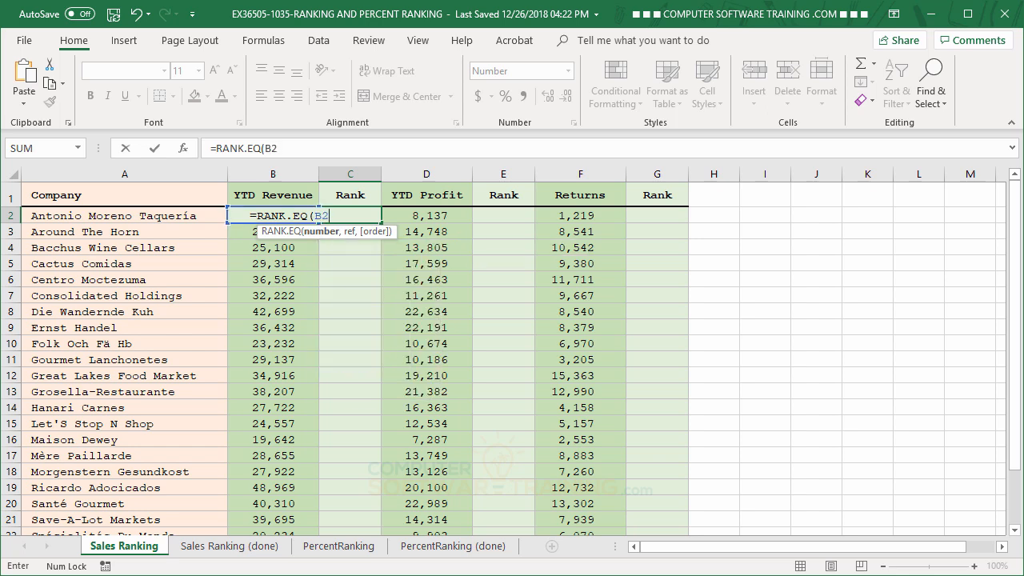
pyautogui.write(',')
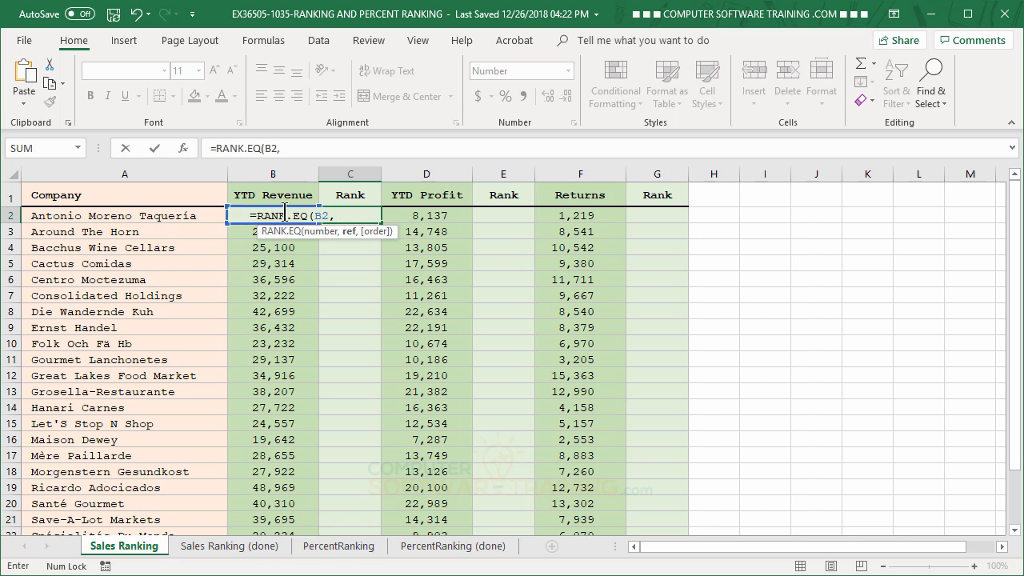
# Step: Use the YTD Revenue values as the formula's reference list, locked as the absolute range $B$2:$B$26
pyautogui.scroll(-3, 274, 360)
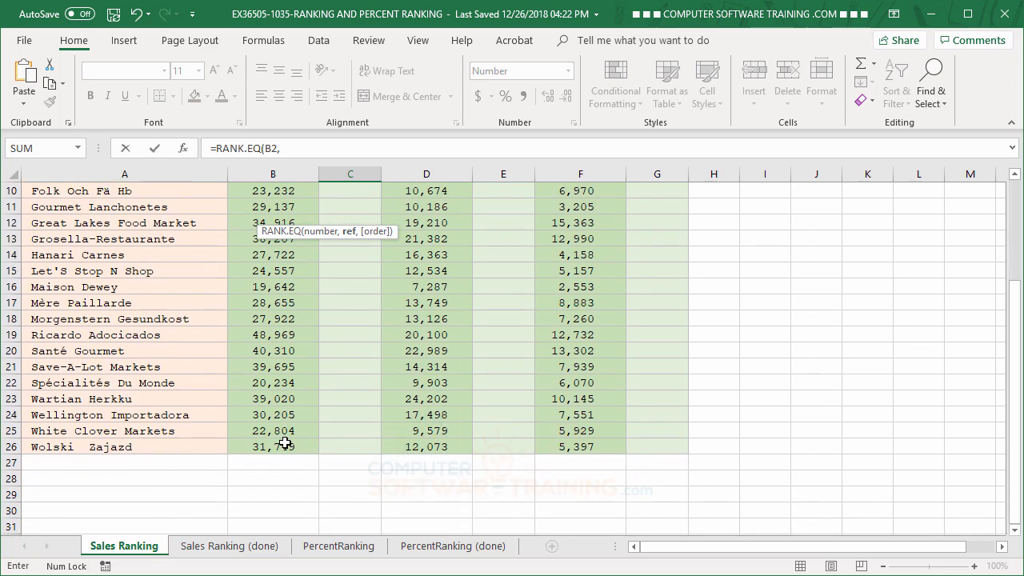
pyautogui.click(273, 448)
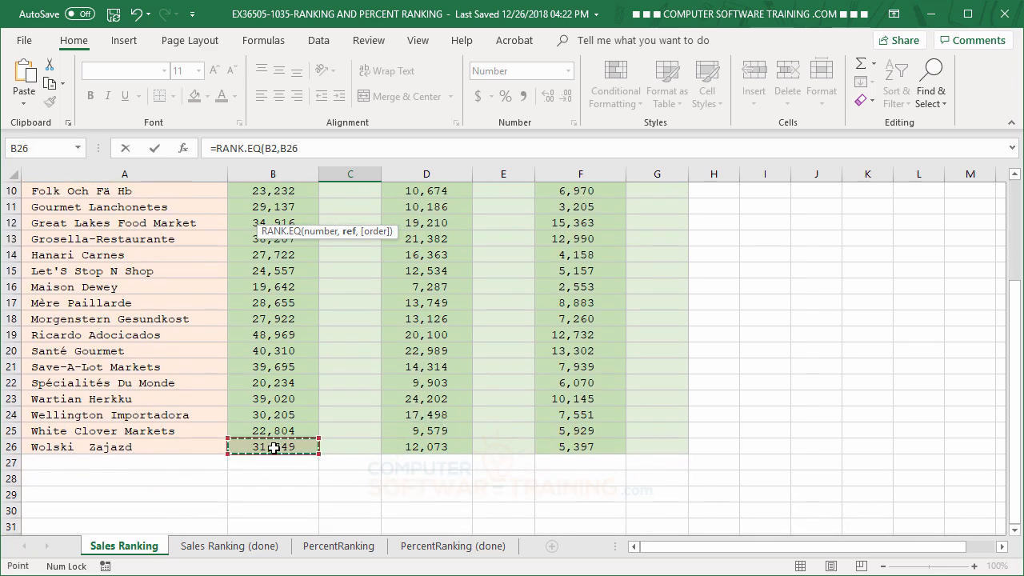
pyautogui.moveTo(274, 447); pyautogui.dragTo(273, 177)
pyautogui.moveTo(275, 174); pyautogui.dragTo(270, 209)
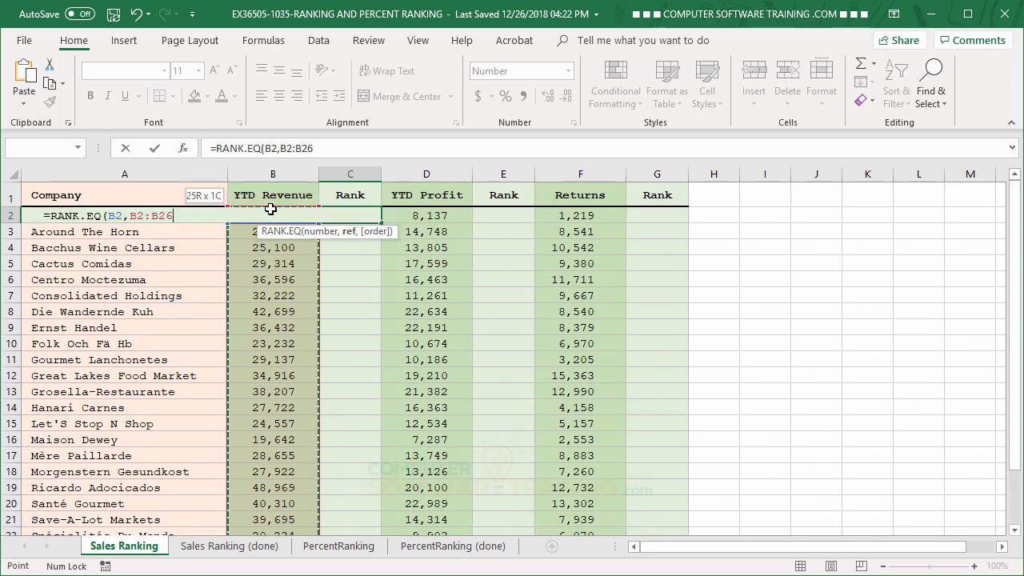
pyautogui.moveTo(270, 209); pyautogui.dragTo(270, 208)
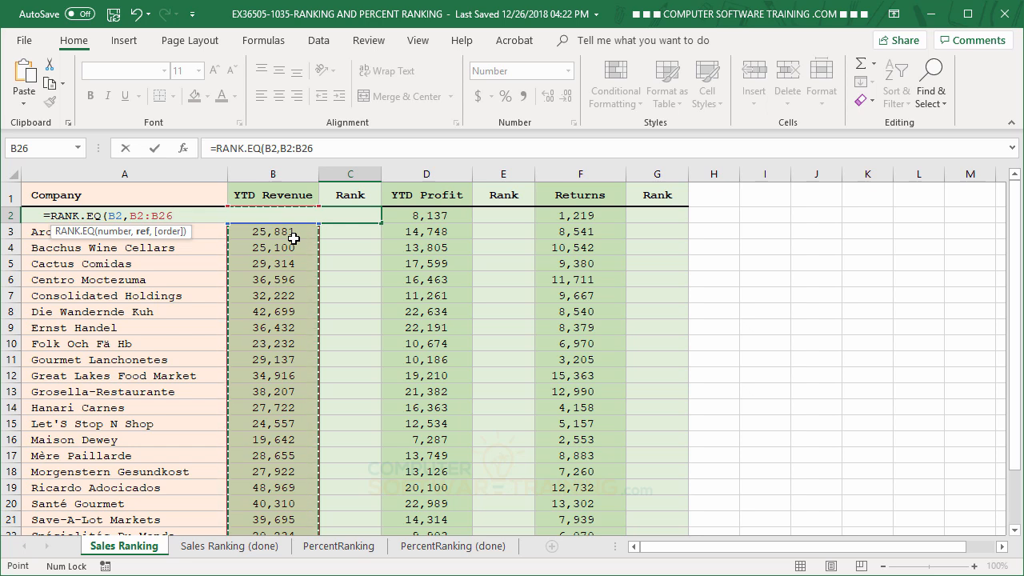
pyautogui.press('F4')
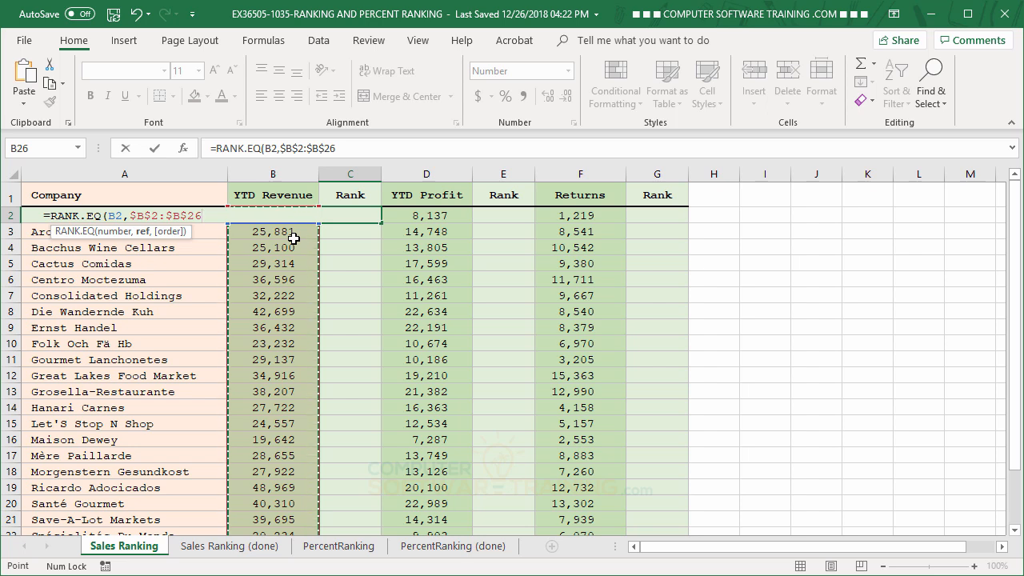
# Step: Set the rank order to 0 - Descending and complete the formula in C2
pyautogui.write(',')
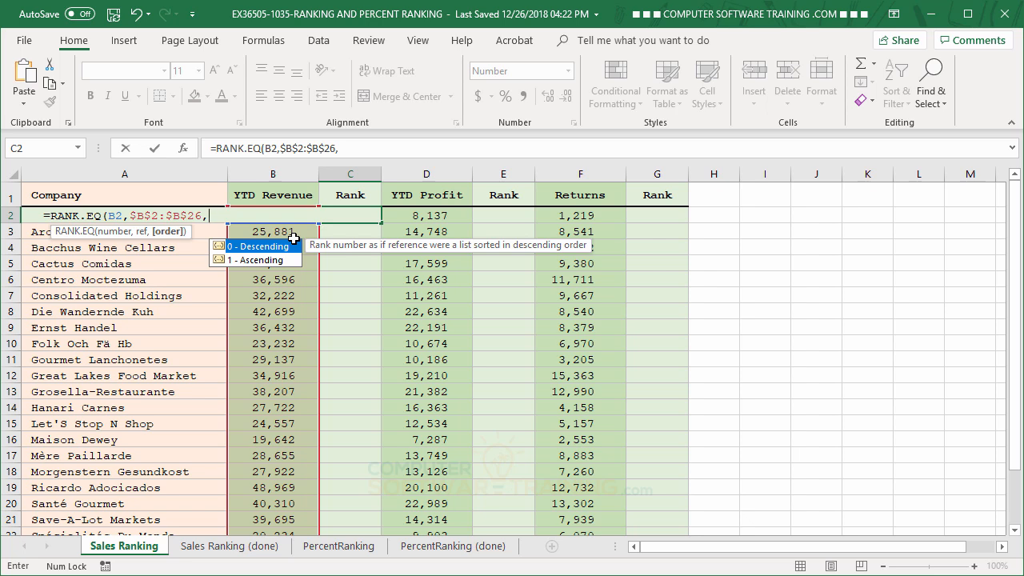
pyautogui.doubleClick(265, 248)
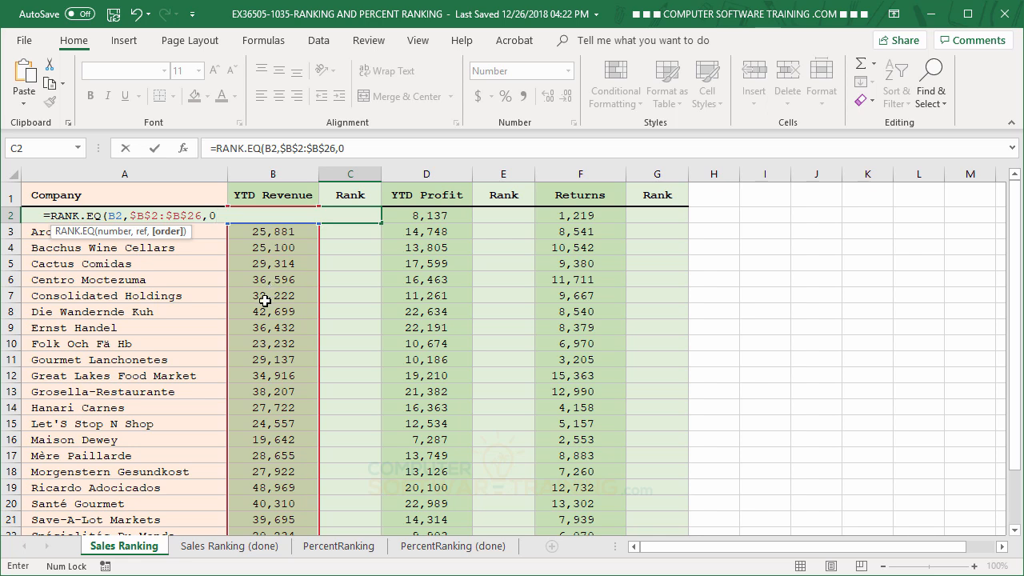
pyautogui.press('Return')
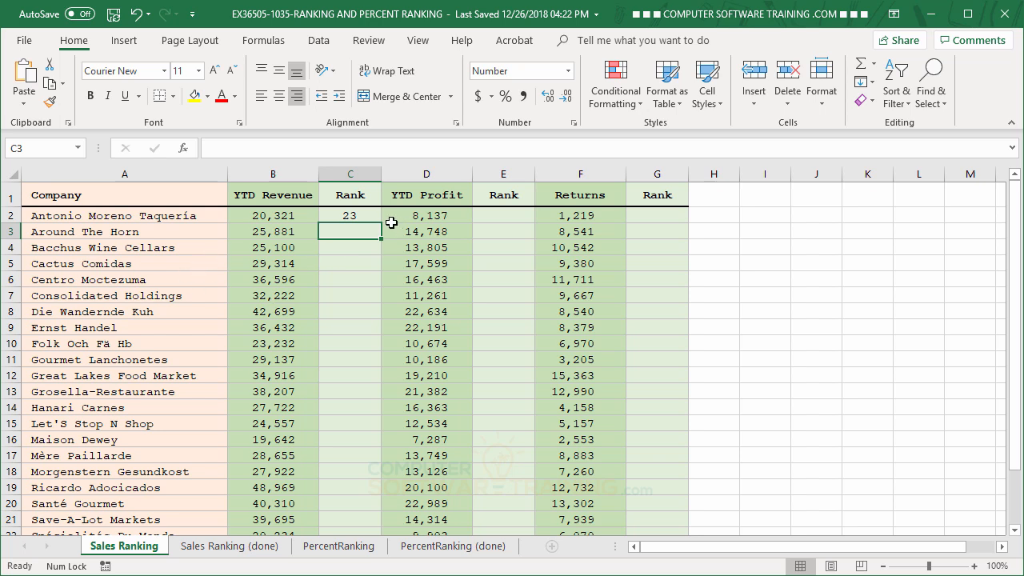
# Step: Fill the C2 revenue rank formula down the Rank column to the last company in row 26
pyautogui.click(359, 218)
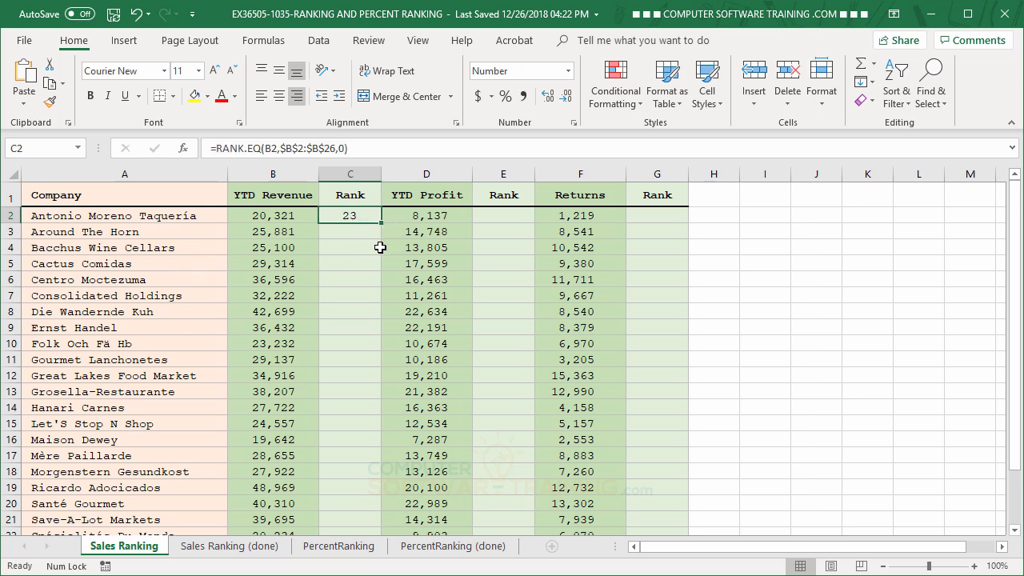
pyautogui.doubleClick(381, 223)
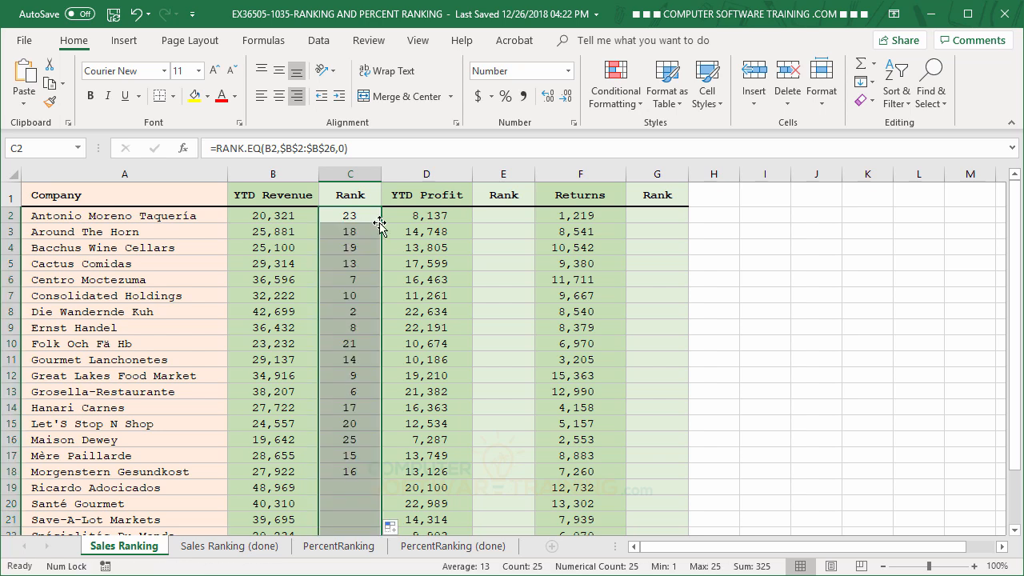
pyautogui.click(359, 376)
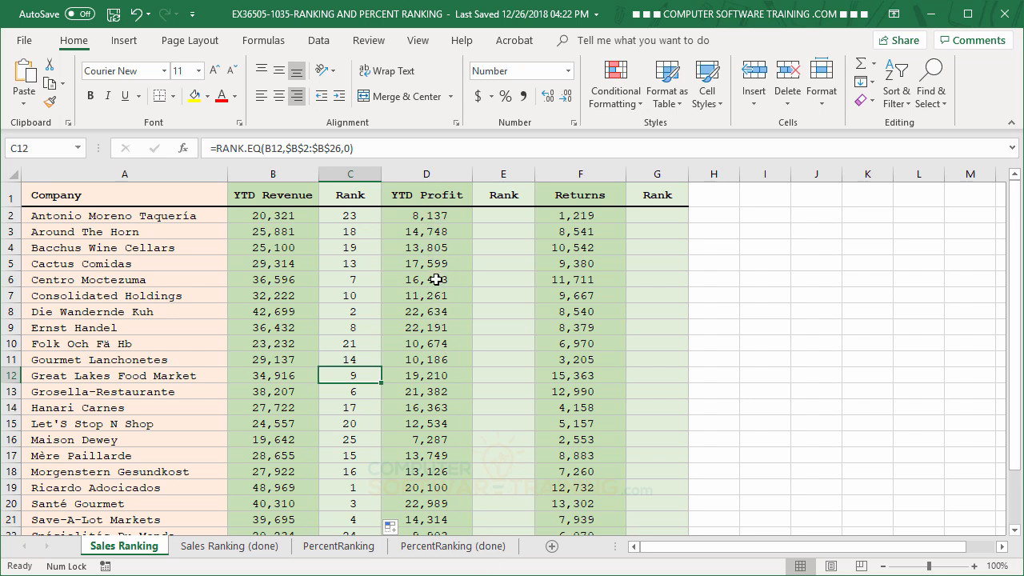
# Step: Start a RANK.EQ formula in cell E2 with D2 as the number to rank
pyautogui.click(505, 214)
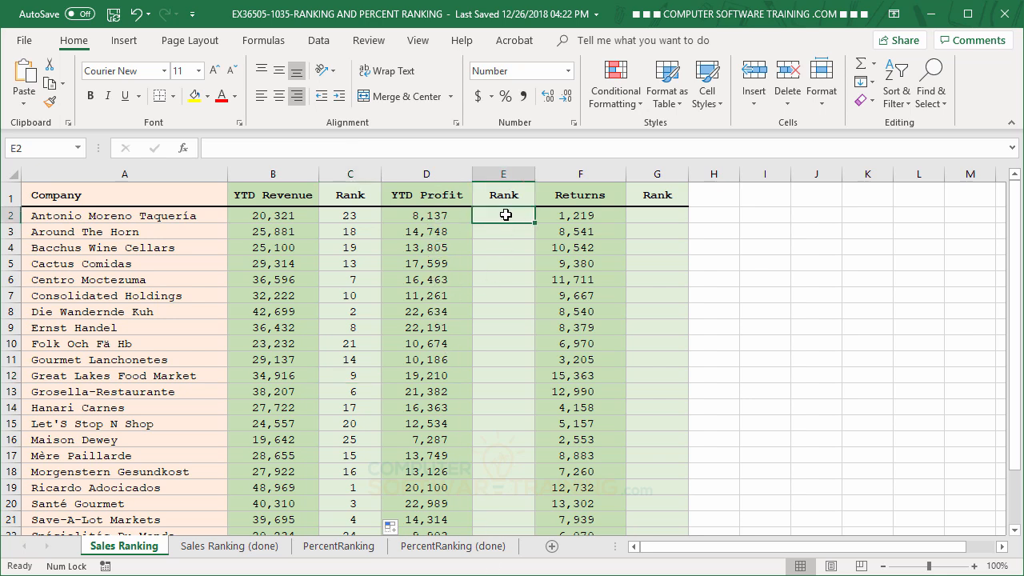
pyautogui.write('=ra')
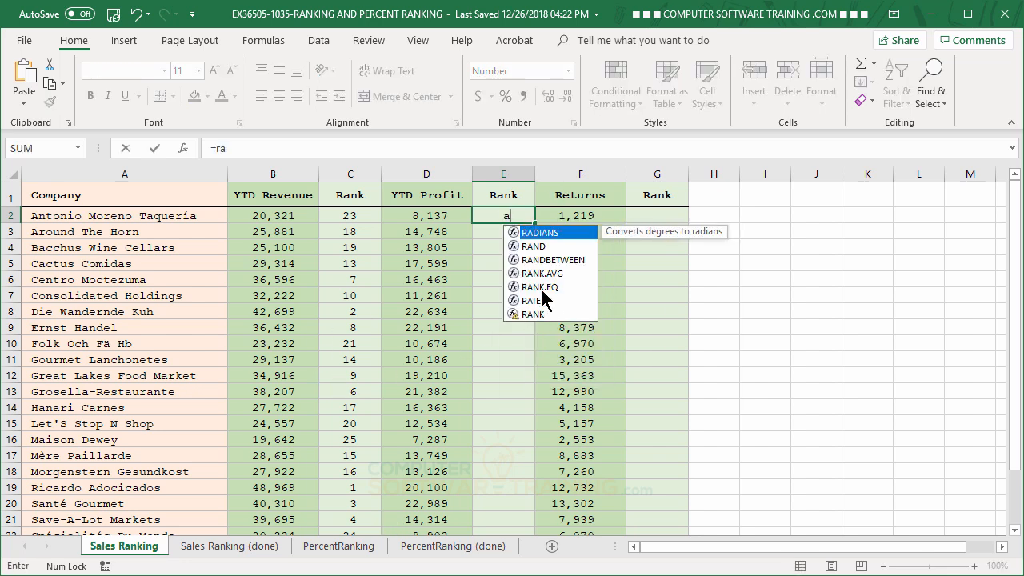
pyautogui.doubleClick(541, 287)
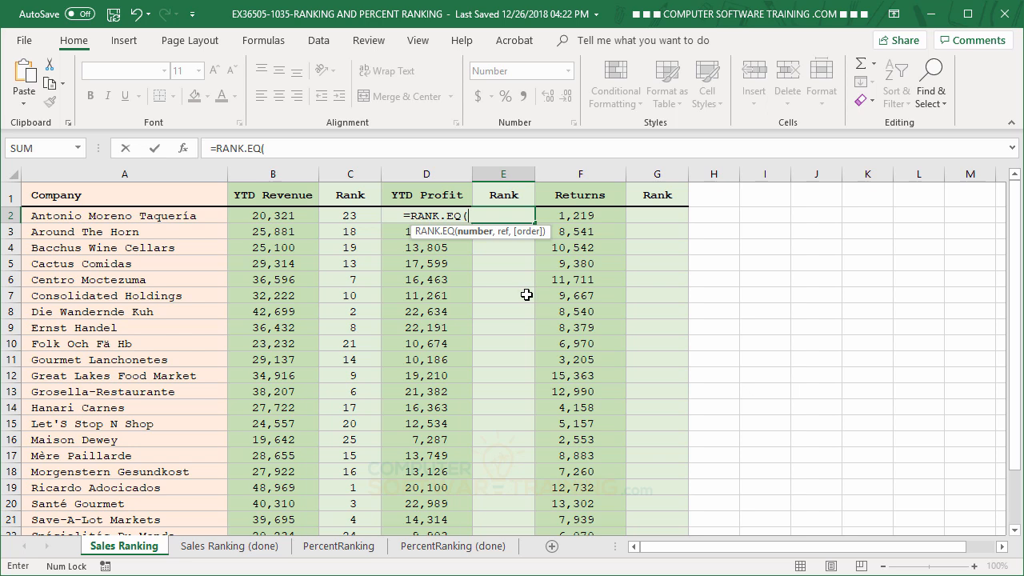
pyautogui.write('D2')
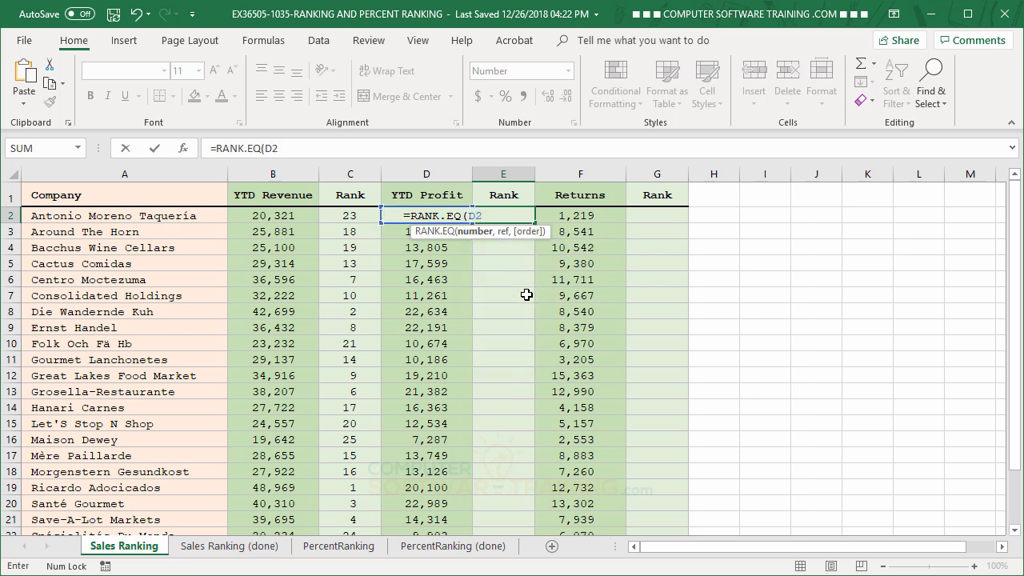
pyautogui.write(',')
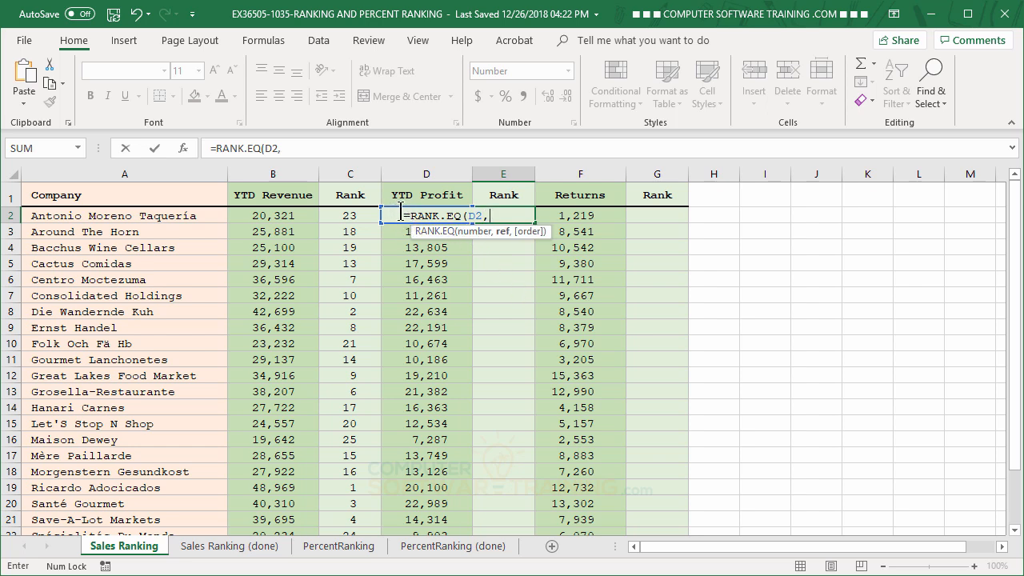
# Step: Add the YTD Profit range D2:D26 as the reference list and 0 for descending order to the E2 formula
pyautogui.scroll(-3, 455, 373)
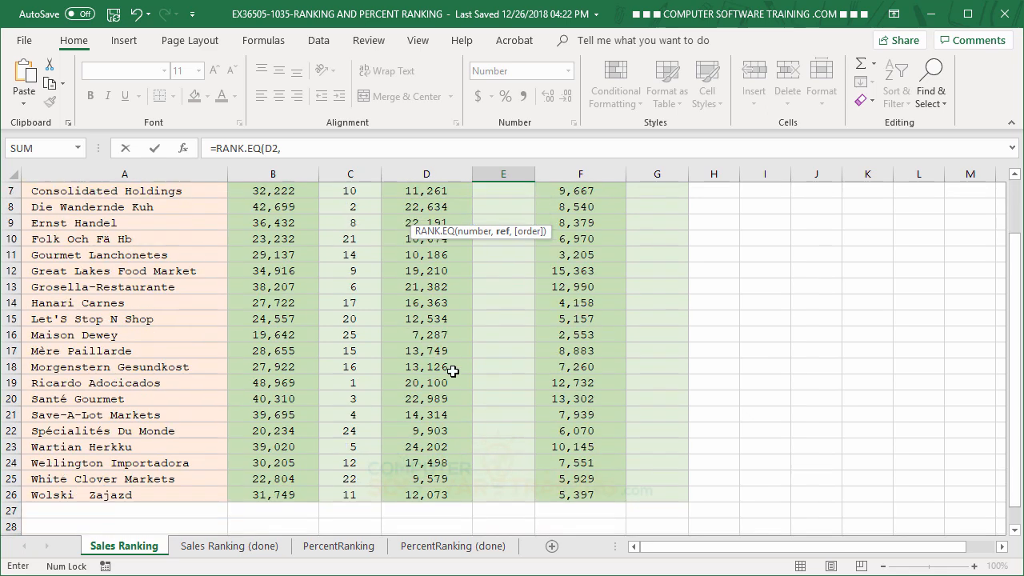
pyautogui.moveTo(439, 446); pyautogui.dragTo(421, 215)
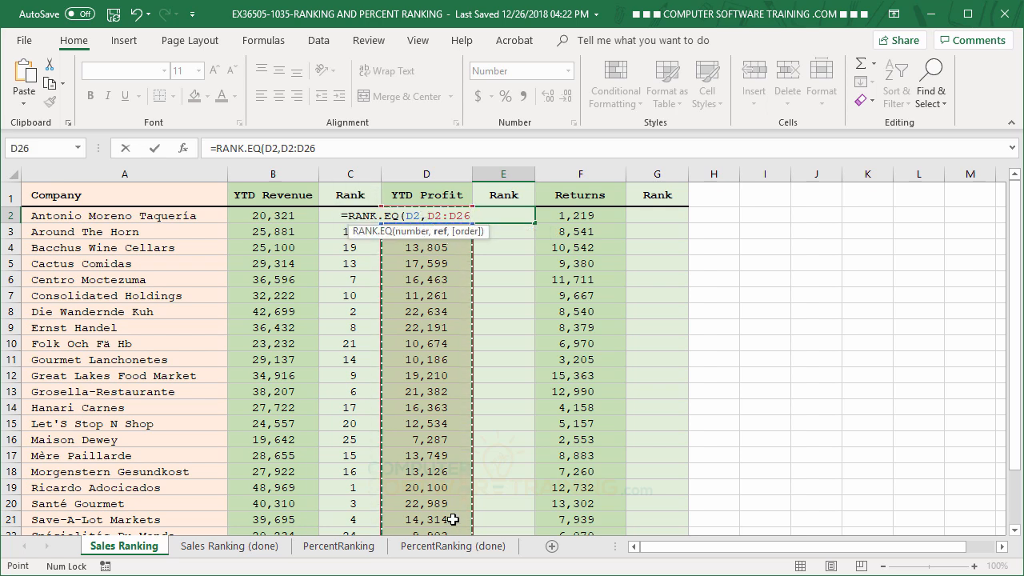
pyautogui.write(',')
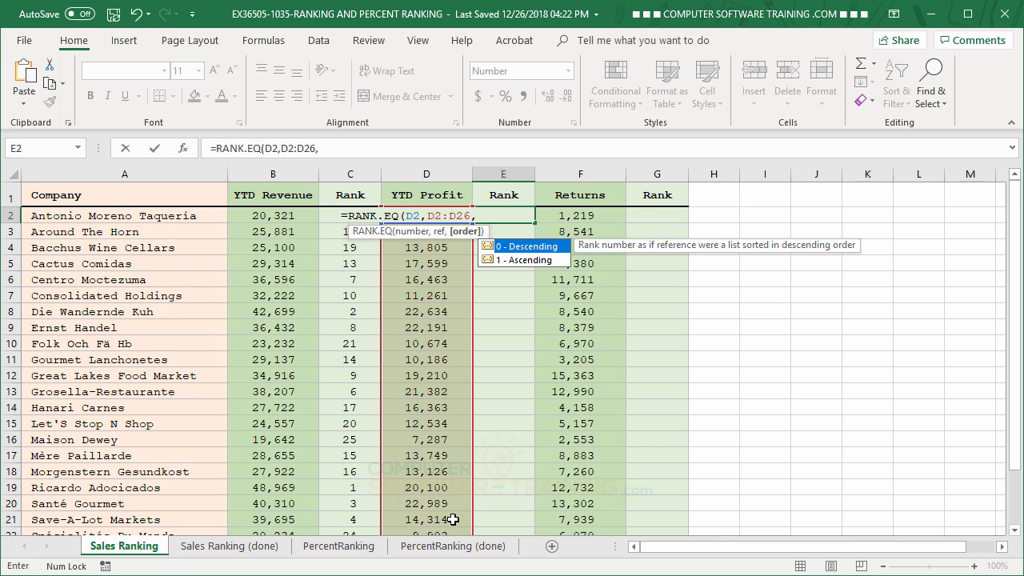
pyautogui.write('0')
# Step: Make the D2:D26 reference absolute as $D$2:$D$26 and complete the E2 formula
pyautogui.moveTo(429, 216); pyautogui.dragTo(467, 217)
pyautogui.click(468, 217)
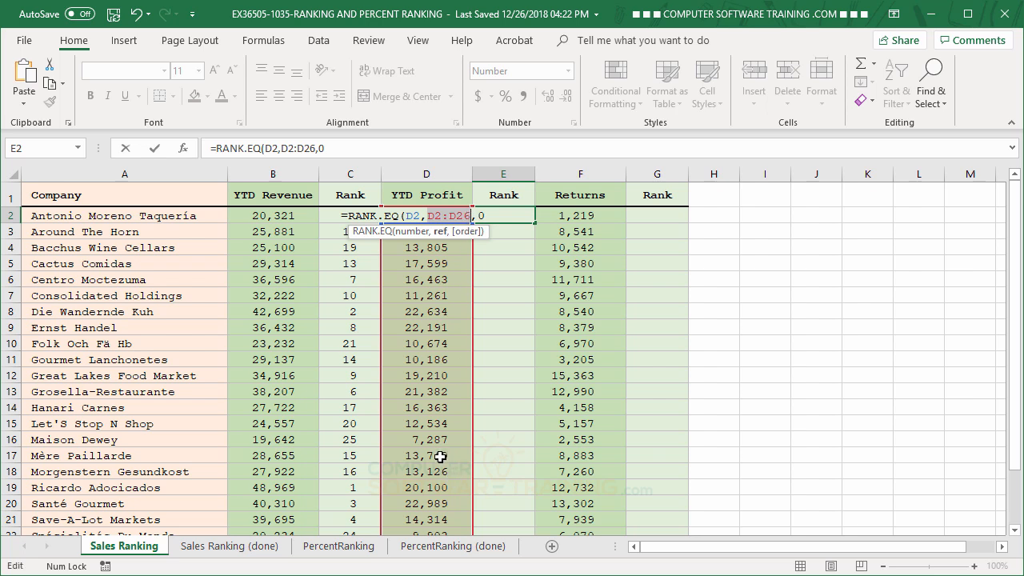
pyautogui.press('F4')
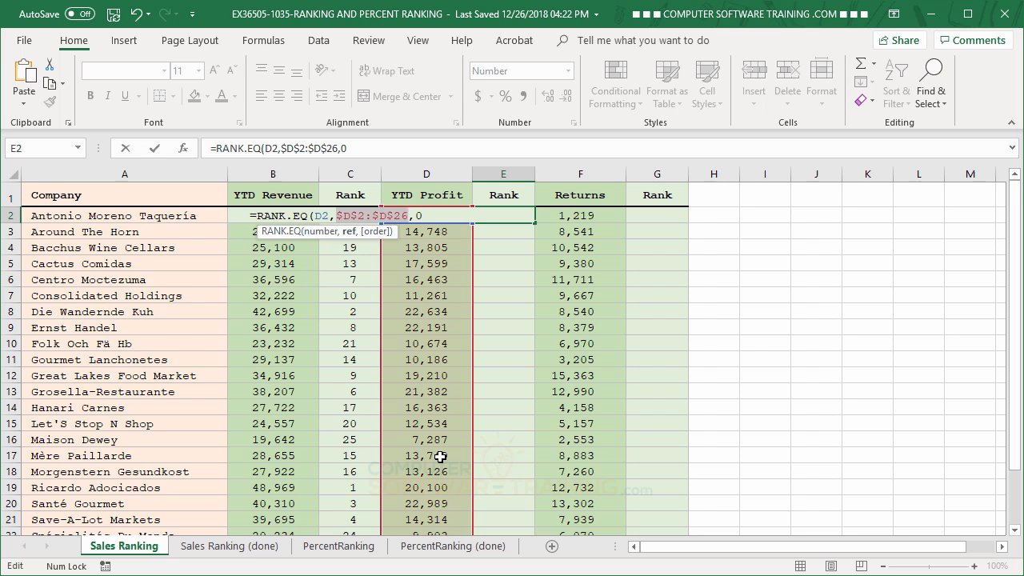
pyautogui.write(',0')
pyautogui.press('Return')
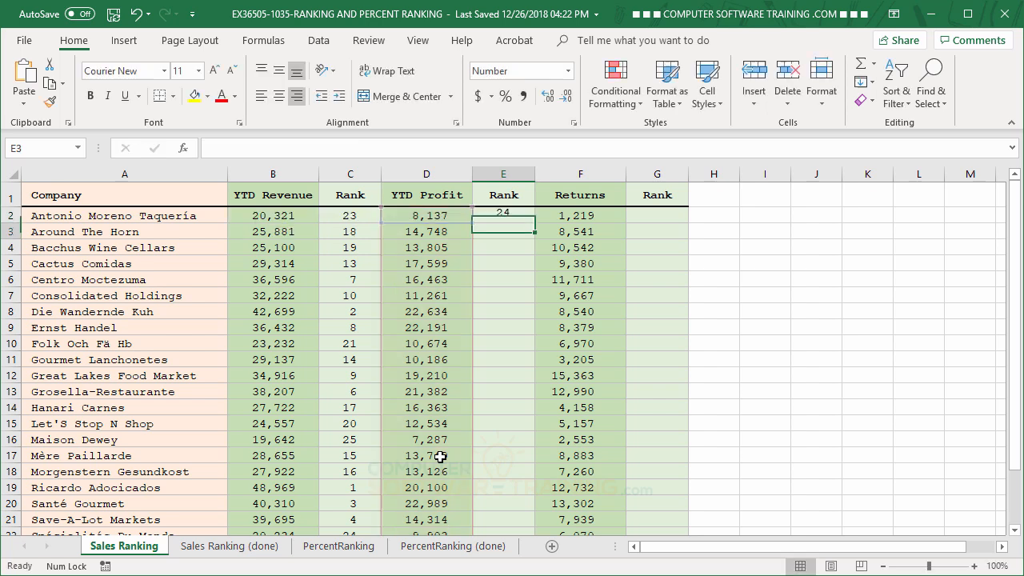
# Step: Fill the E2 profit rank formula down to row 26 and review the resulting ranks
pyautogui.click(498, 216)
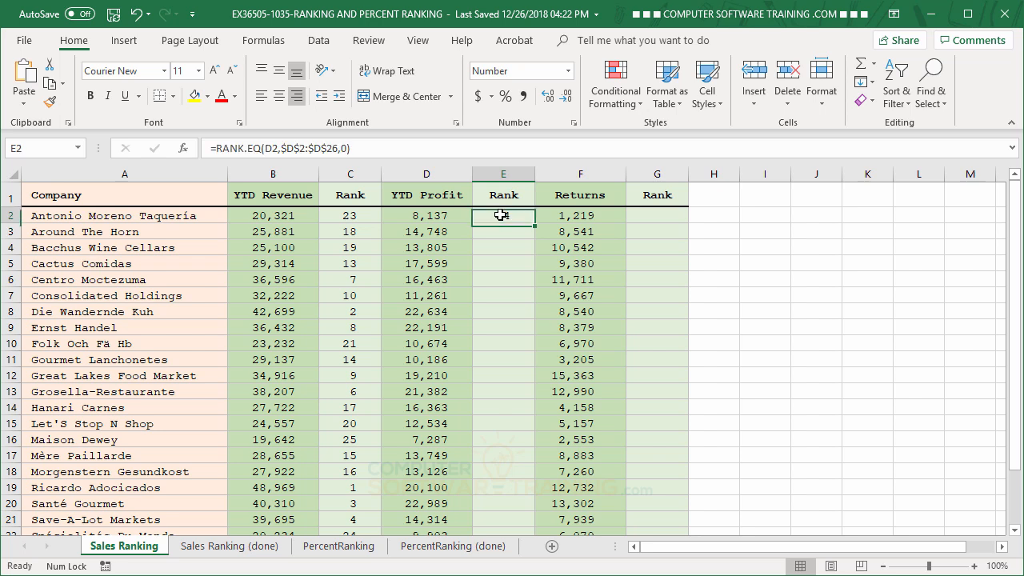
pyautogui.doubleClick(533, 223)
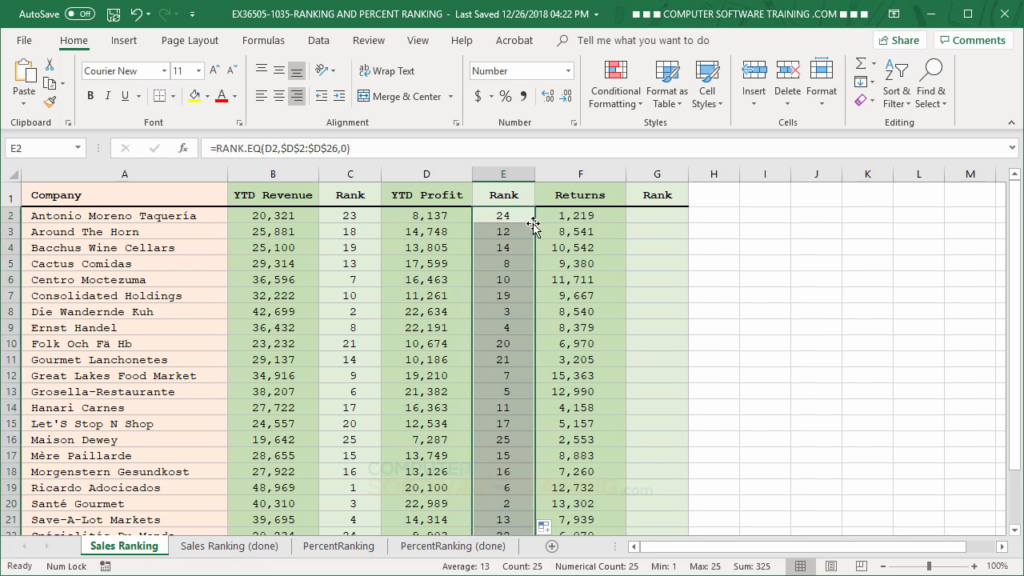
pyautogui.scroll(-2, 520, 377)
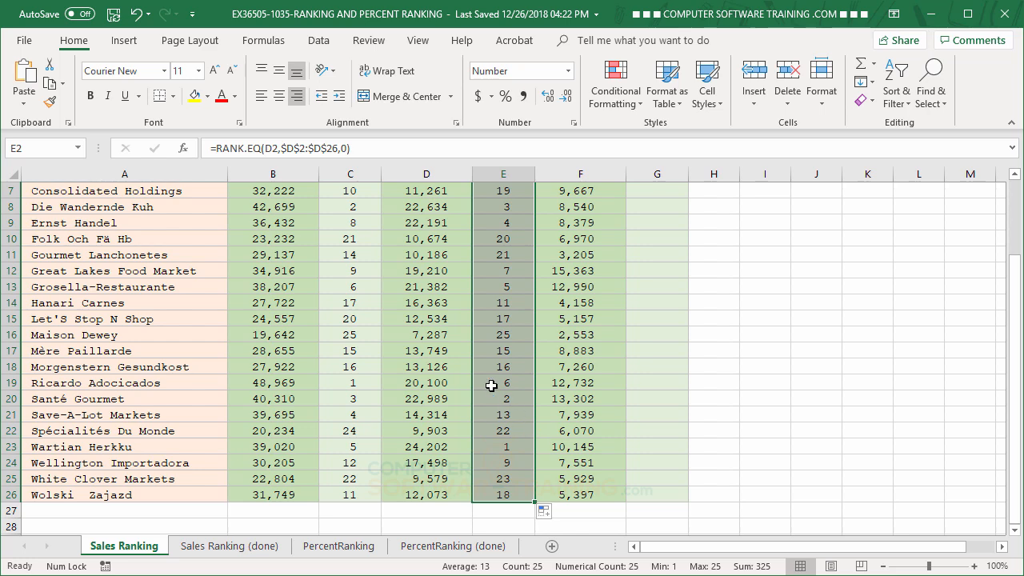
pyautogui.scroll(2, 493, 384)
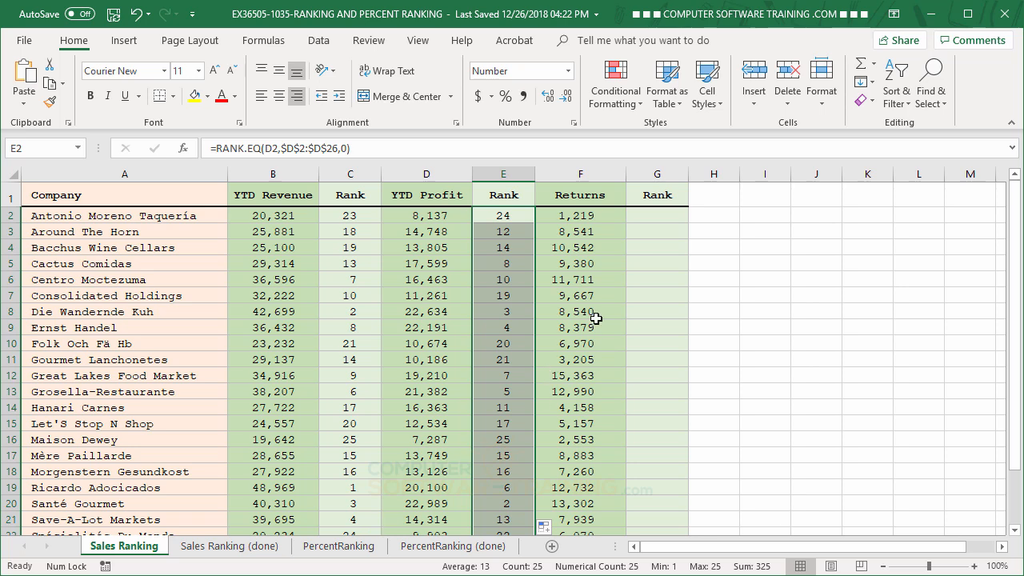
# Step: Start a RANK.EQ formula in cell G2 with F2 as the number to rank
pyautogui.click(662, 217)
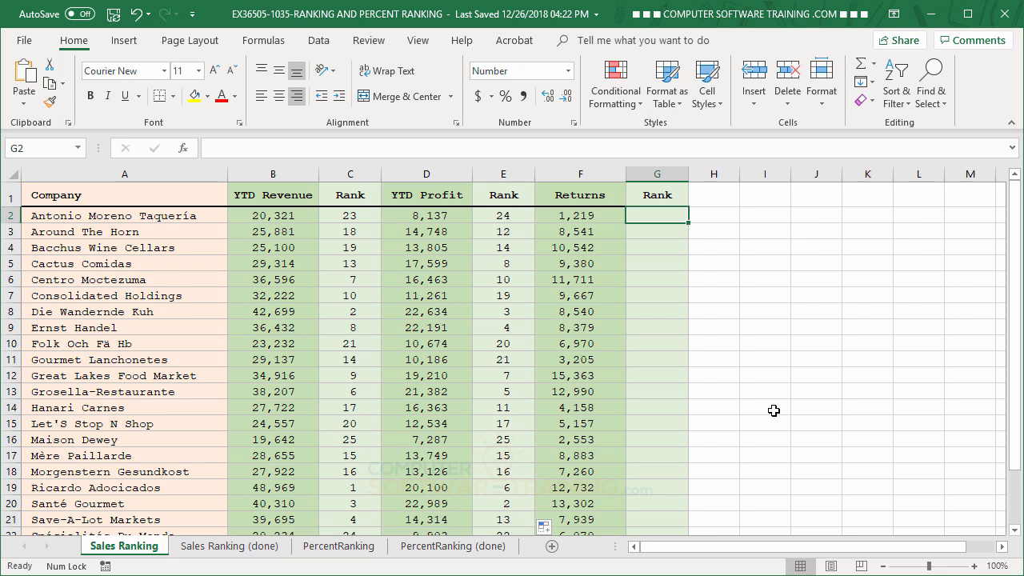
pyautogui.write('=ra')
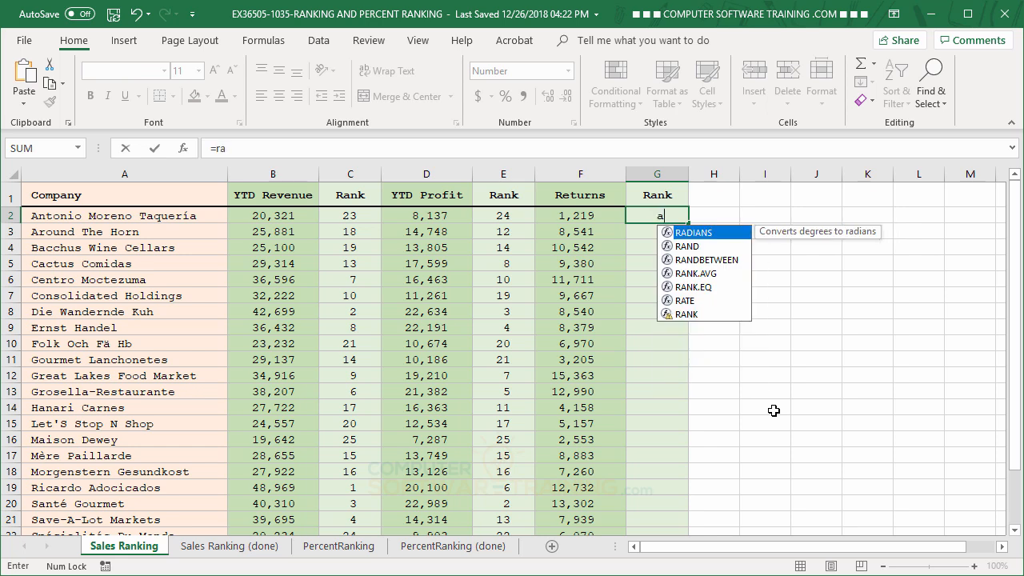
pyautogui.doubleClick(707, 287)
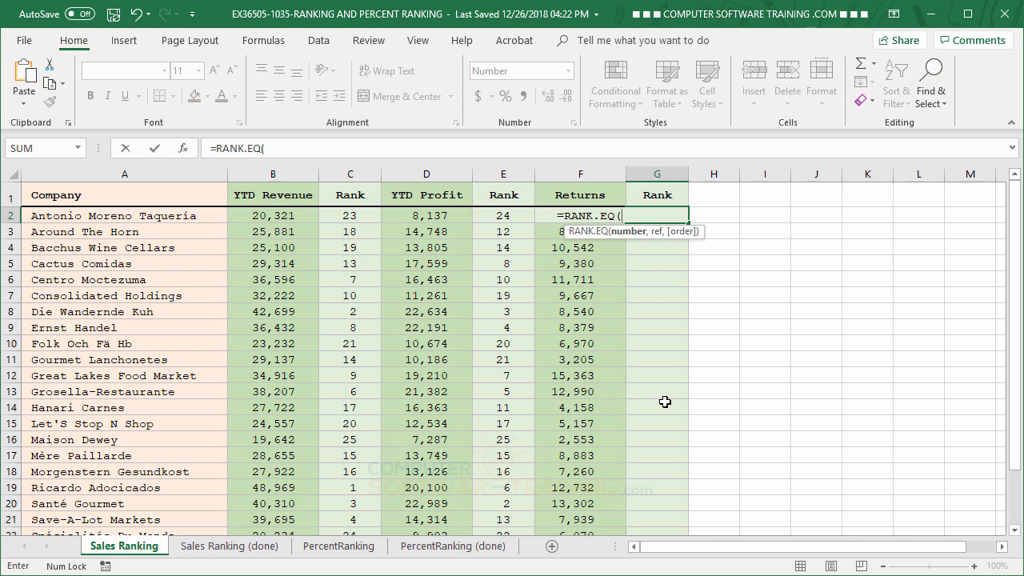
pyautogui.write('F')
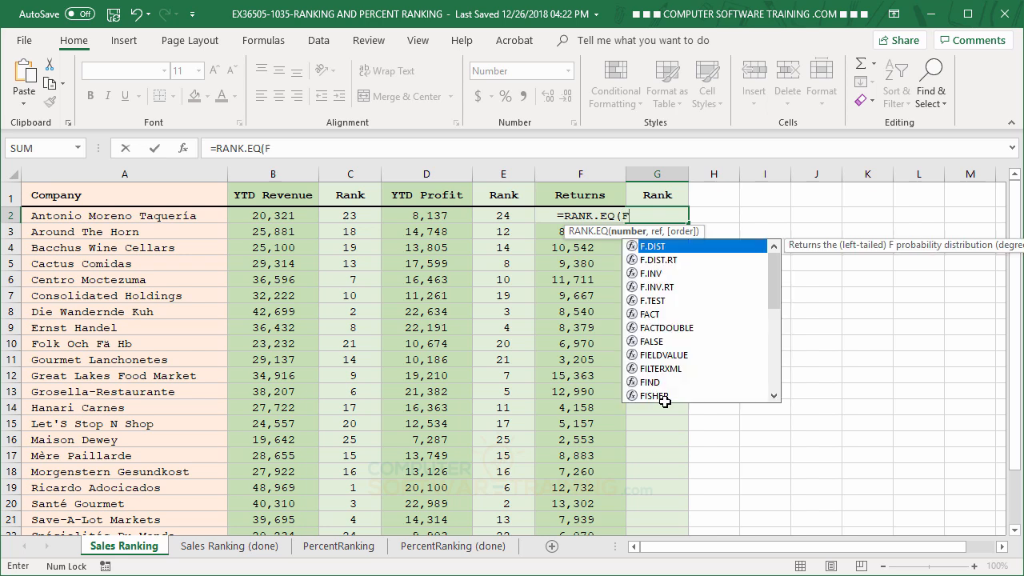
pyautogui.write('2,')
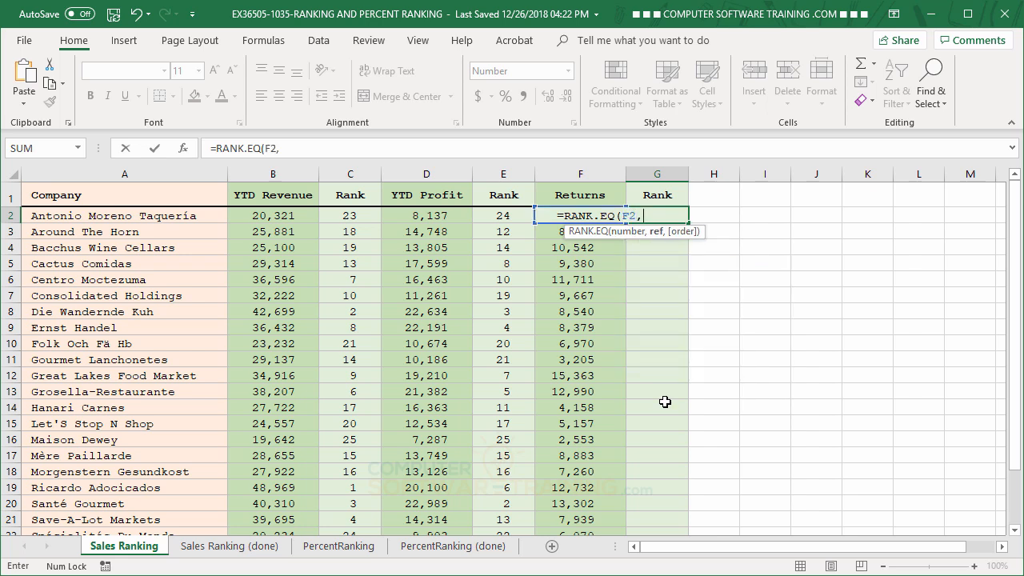
# Step: Add the absolute Returns range $F$2:$F$26 and 1 for ascending order to the G2 formula and complete it
pyautogui.scroll(-5, 628, 391)
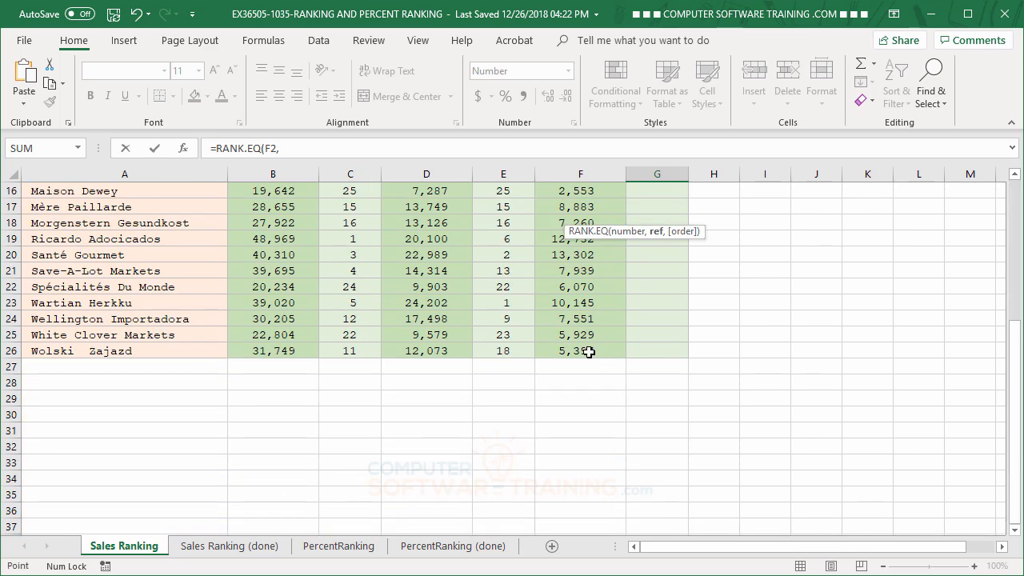
pyautogui.moveTo(589, 347); pyautogui.dragTo(583, 218)
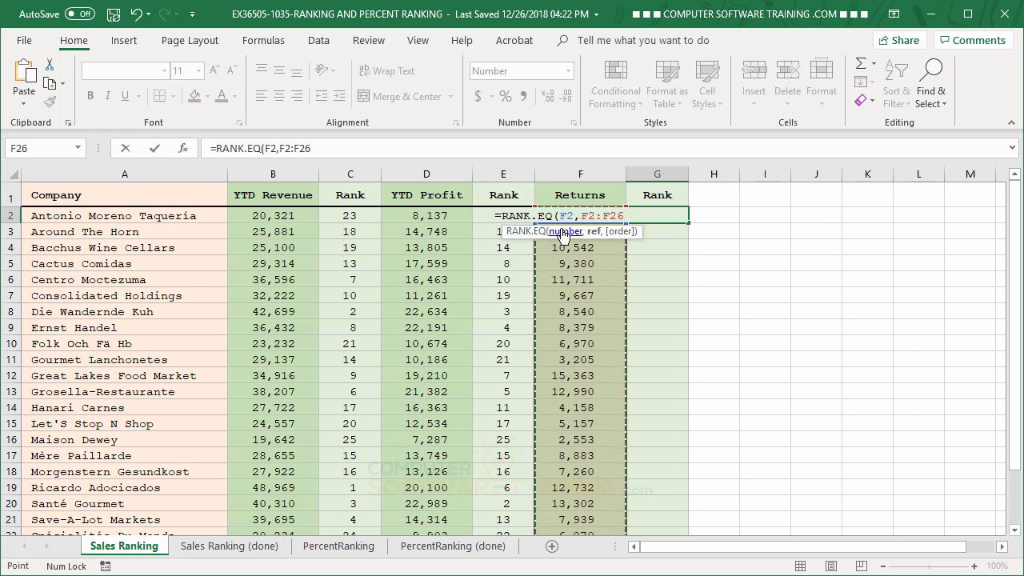
pyautogui.press('F4')
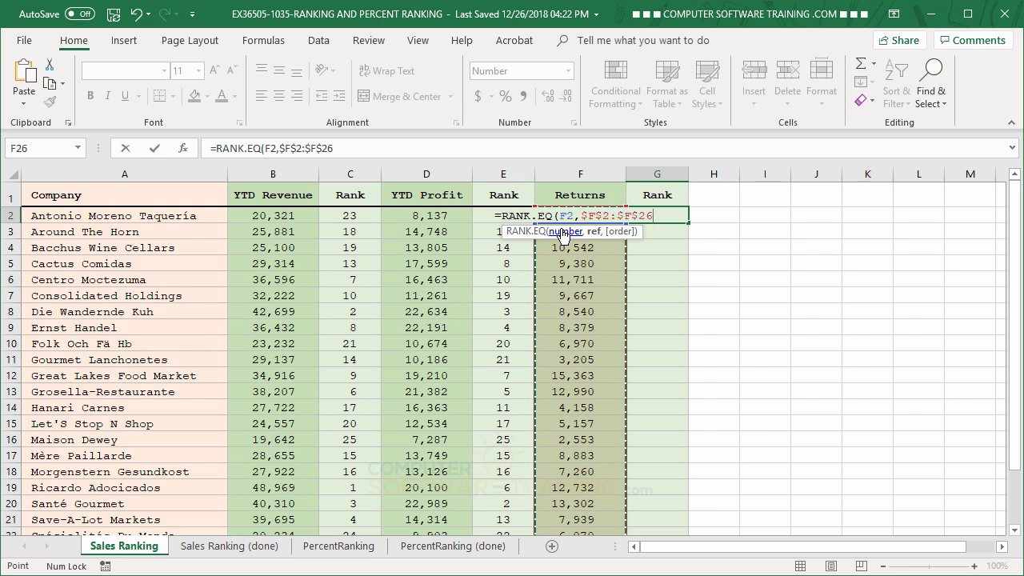
pyautogui.write(',')
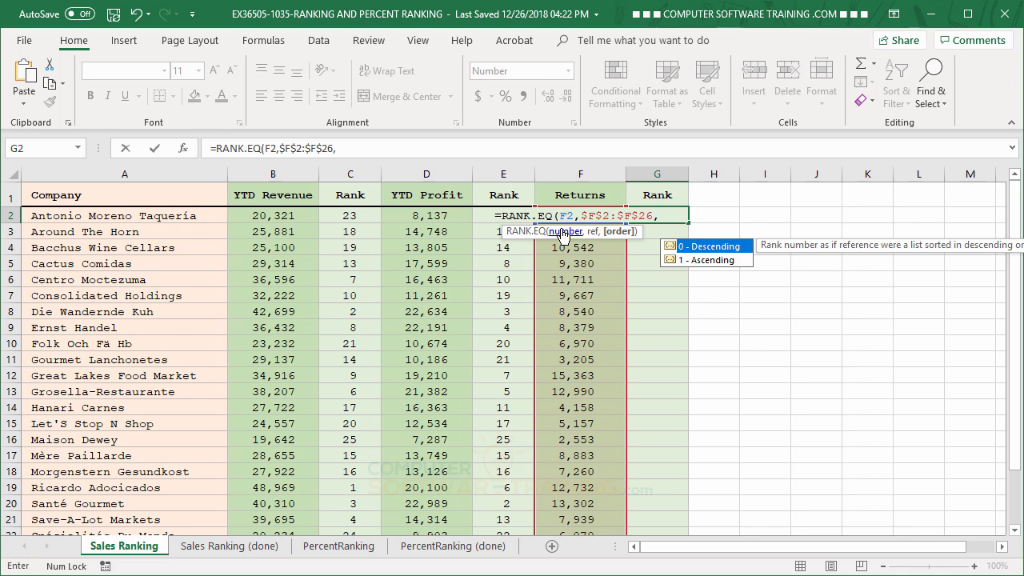
pyautogui.write('1')
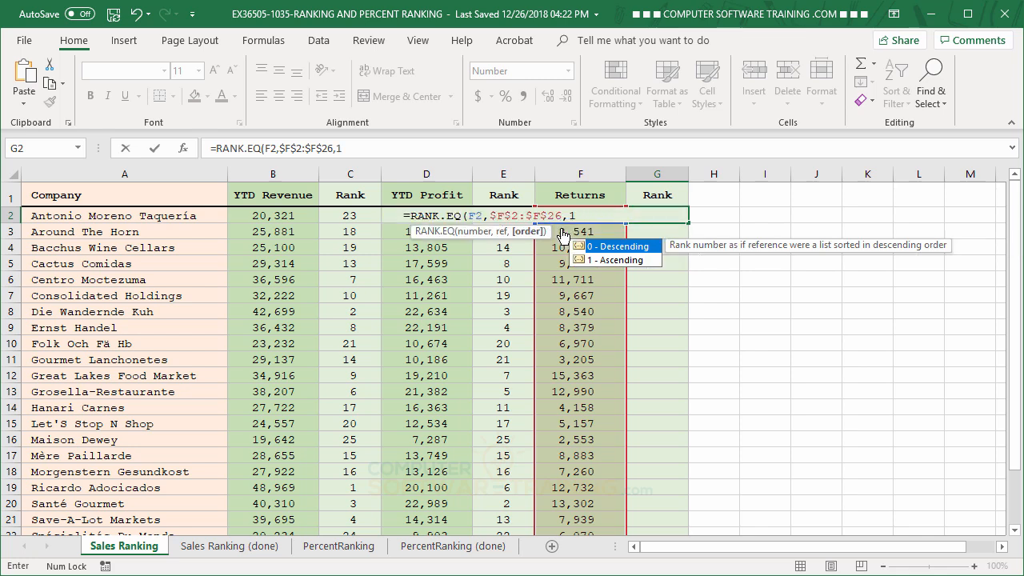
pyautogui.press('Return')
# Step: Fill the G2 returns rank formula down to row 26 and review the resulting ranks
pyautogui.click(658, 216)
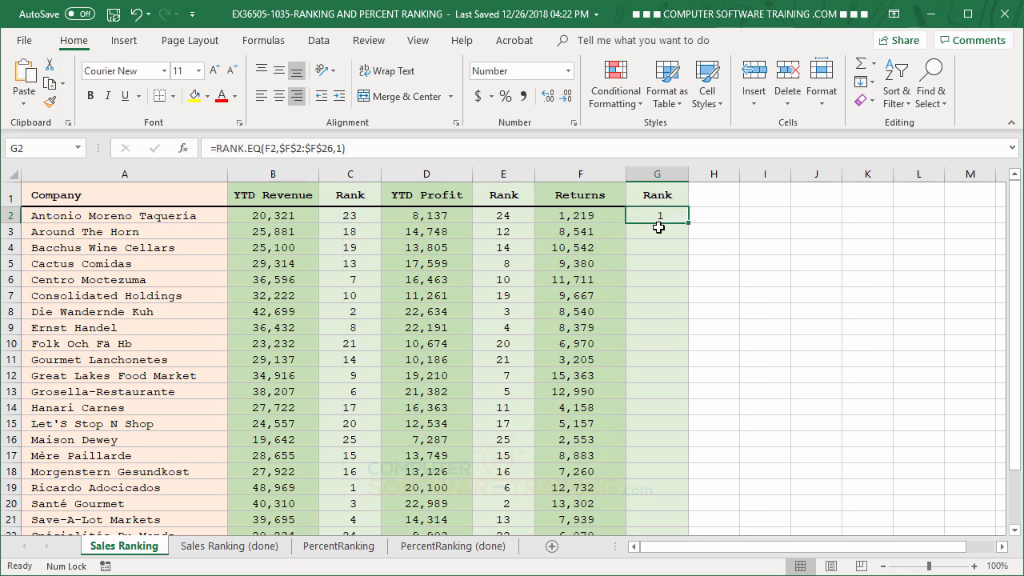
pyautogui.doubleClick(686, 225)
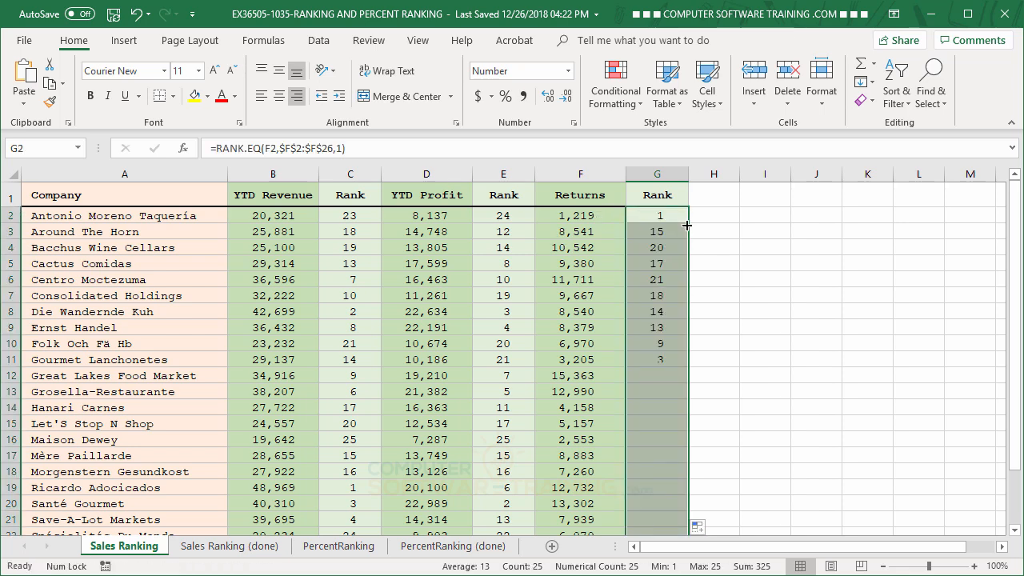
pyautogui.click(658, 296)
pyautogui.scroll(-3, 395, 387)
pyautogui.scroll(3, 392, 386)
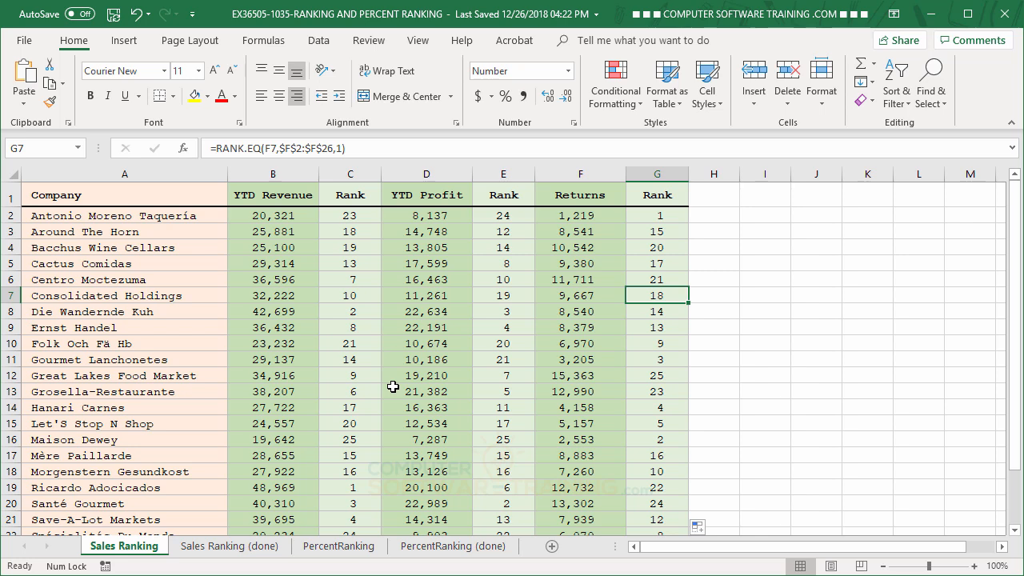
# Step: On the PercentRanking sheet, start a PERCENTRANK.EXC formula in C3 with the absolute Total Sales range $C$5:$L$5 as the array
pyautogui.click(339, 546)
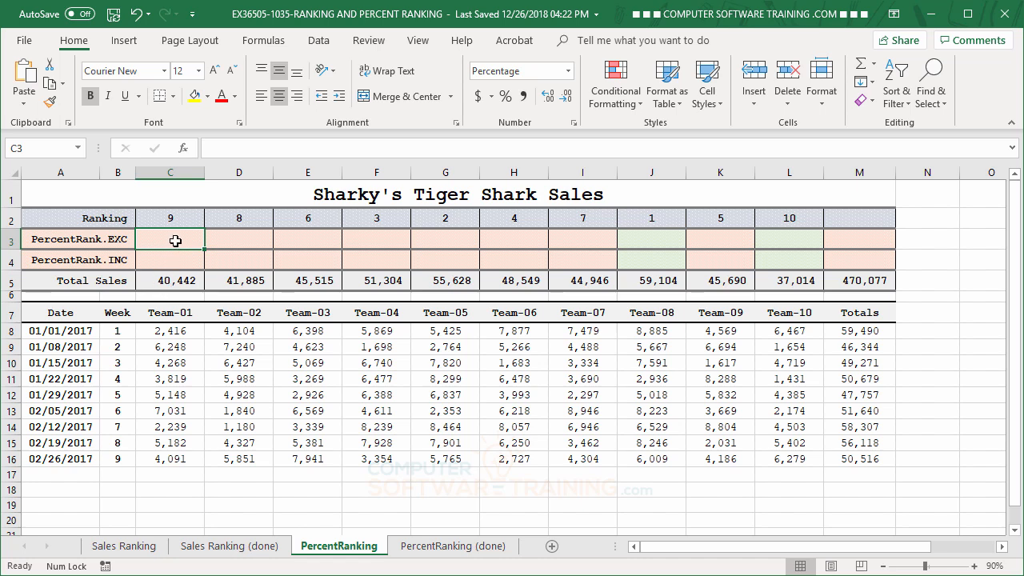
pyautogui.write('=per')
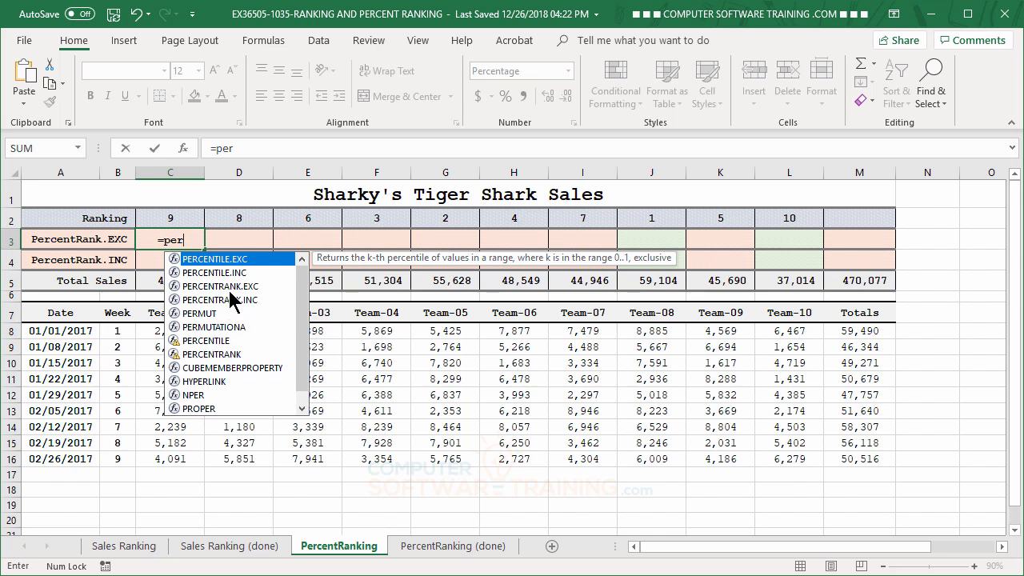
pyautogui.doubleClick(227, 288)
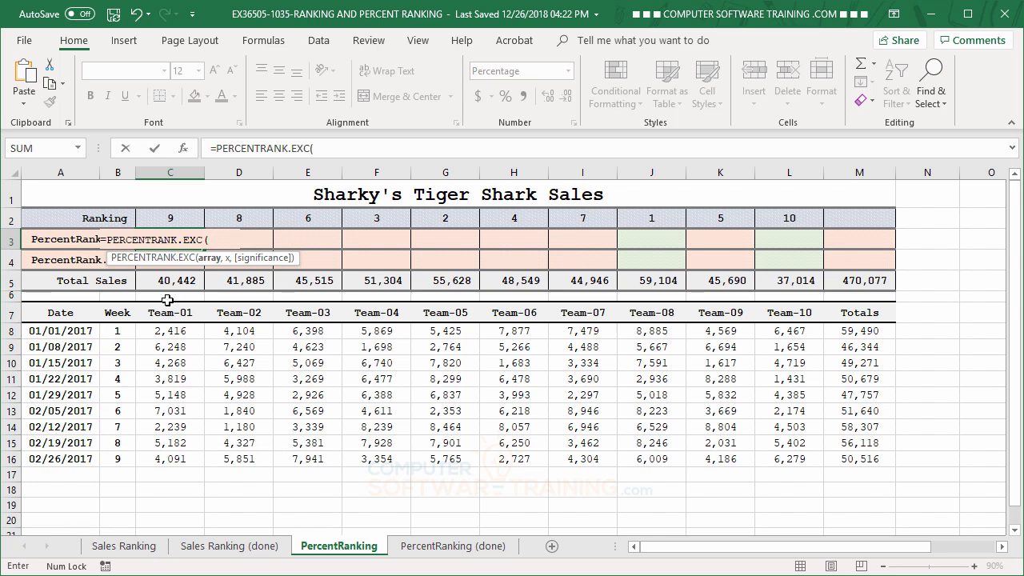
pyautogui.moveTo(160, 281); pyautogui.dragTo(804, 282)
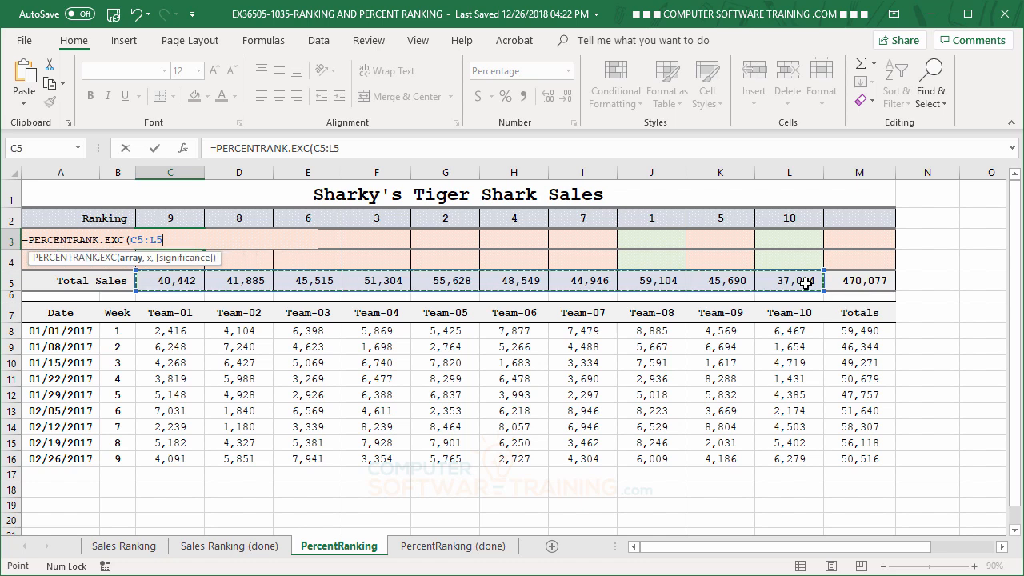
pyautogui.press('F4')
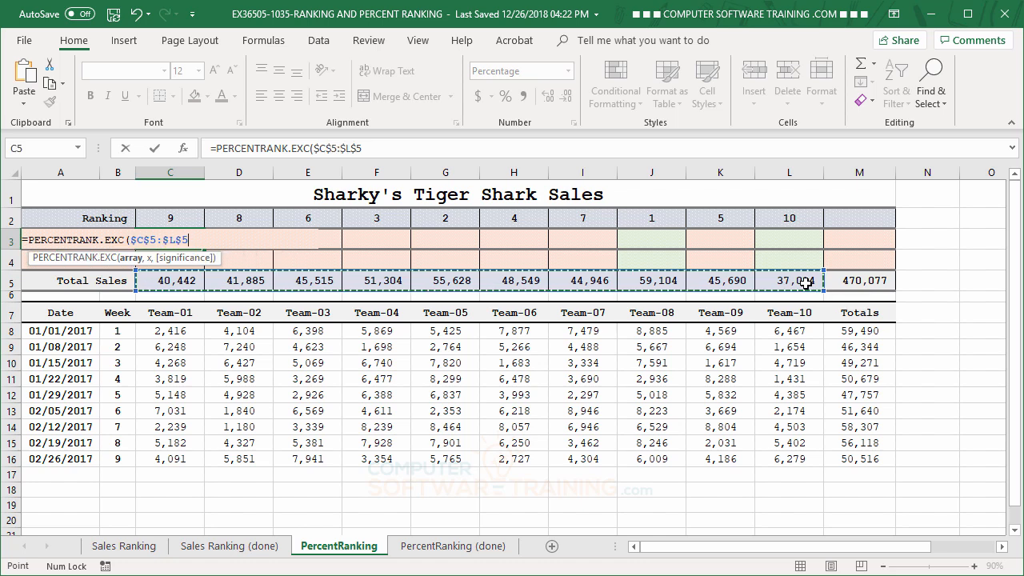
# Step: Complete the C3 formula with C5 as the x value and fill it across to L3
pyautogui.write(',')
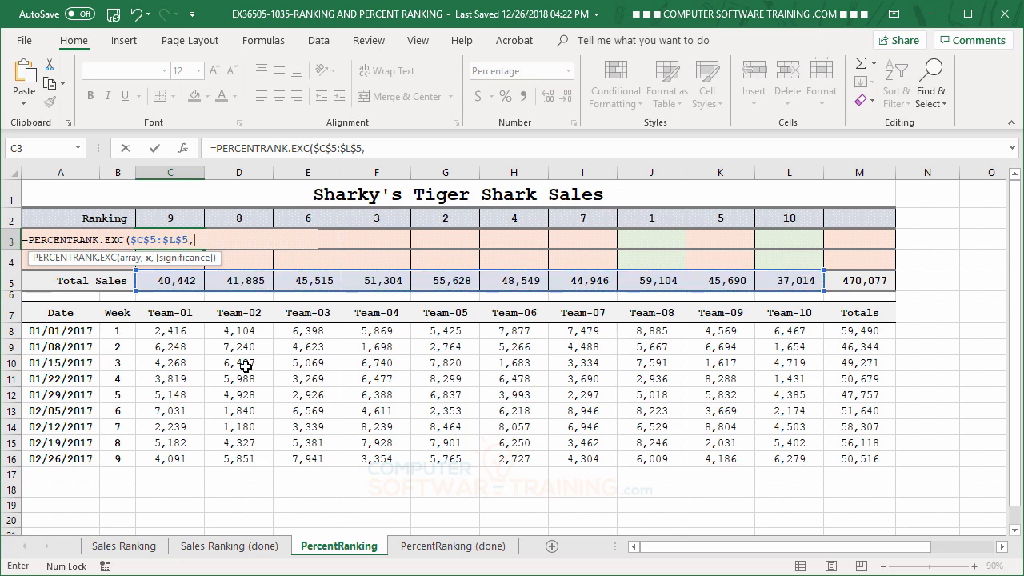
pyautogui.click(159, 277)
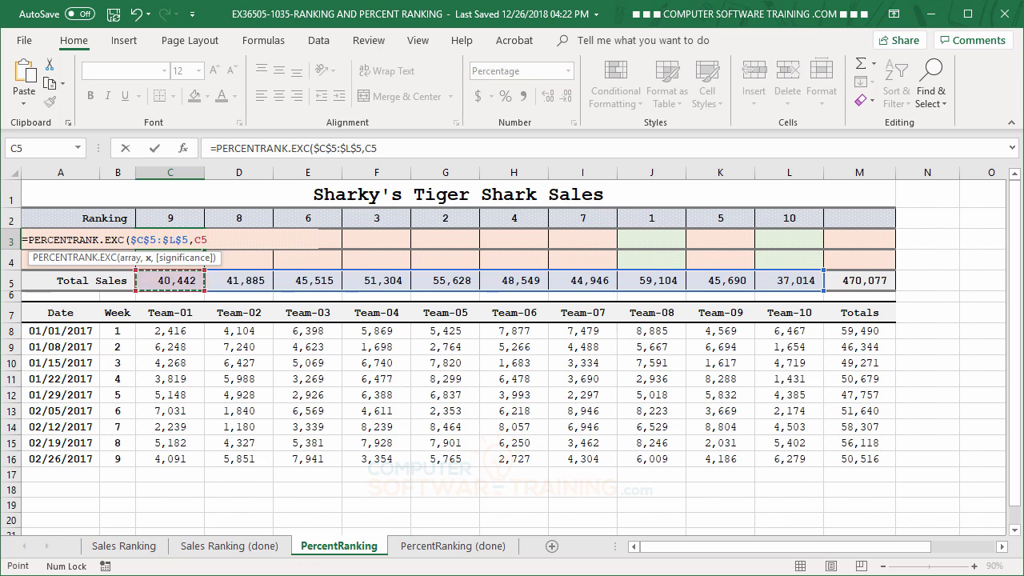
pyautogui.press('Return')
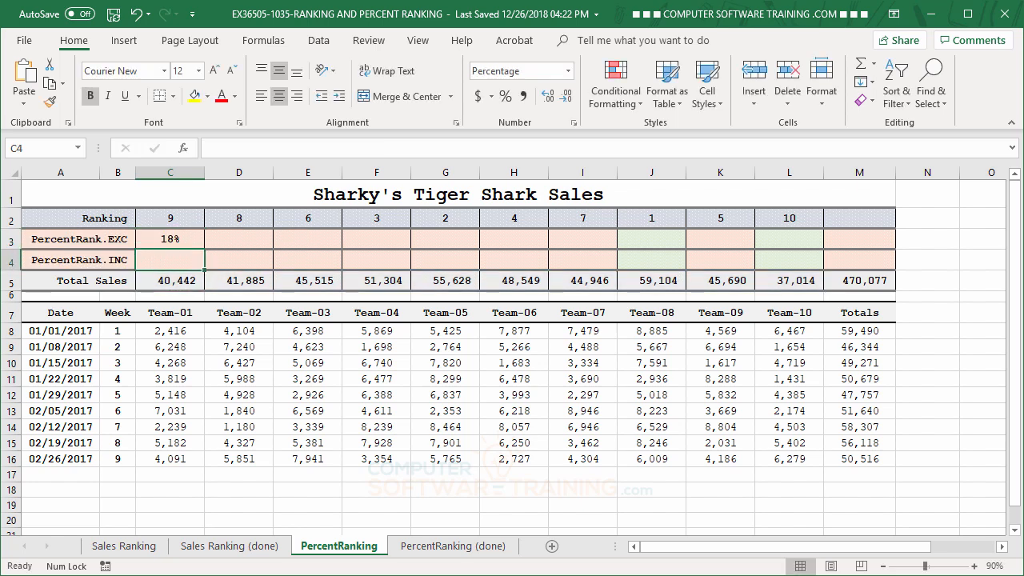
pyautogui.click(169, 240)
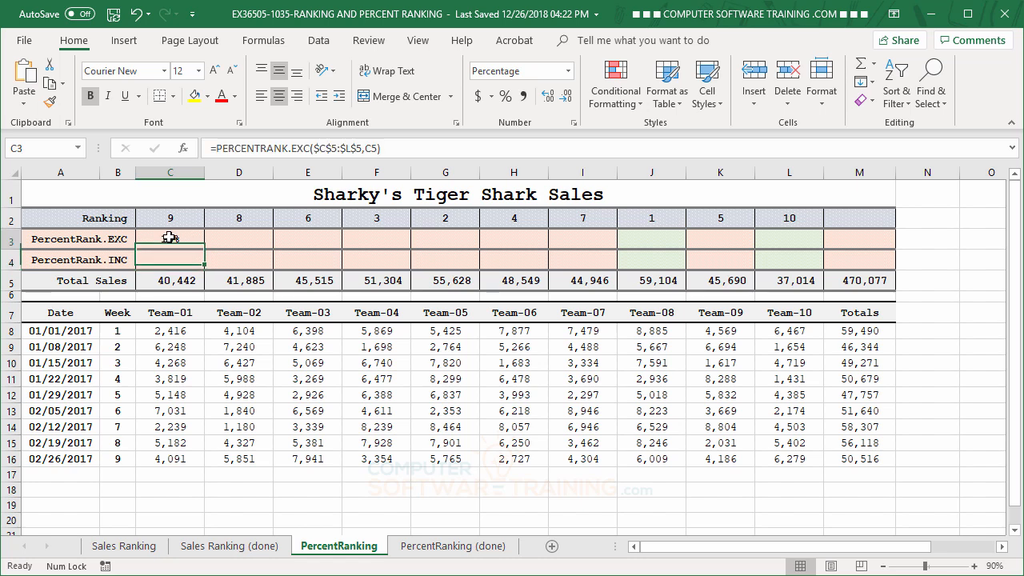
pyautogui.moveTo(206, 246); pyautogui.dragTo(809, 253)
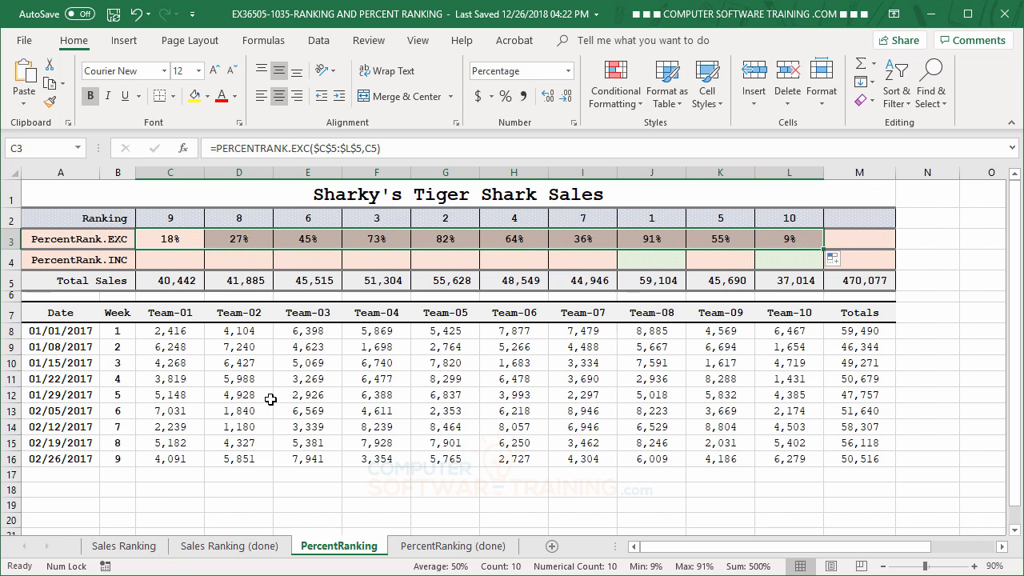
# Step: Start a PERCENTRANK.INC formula in C4 with the absolute Total Sales range $C$5:$L$5 as the array
pyautogui.click(162, 259)
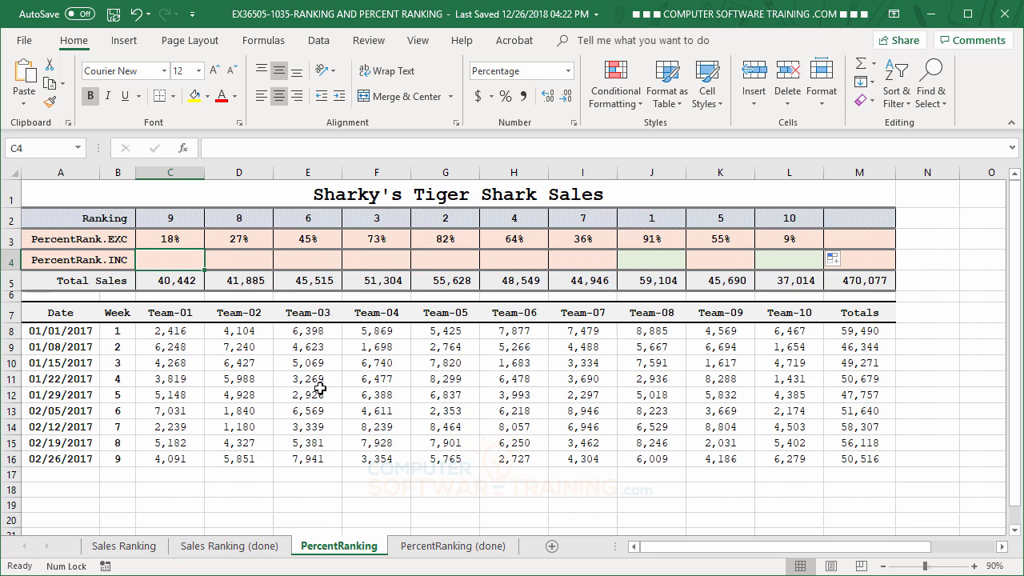
pyautogui.write('=per')
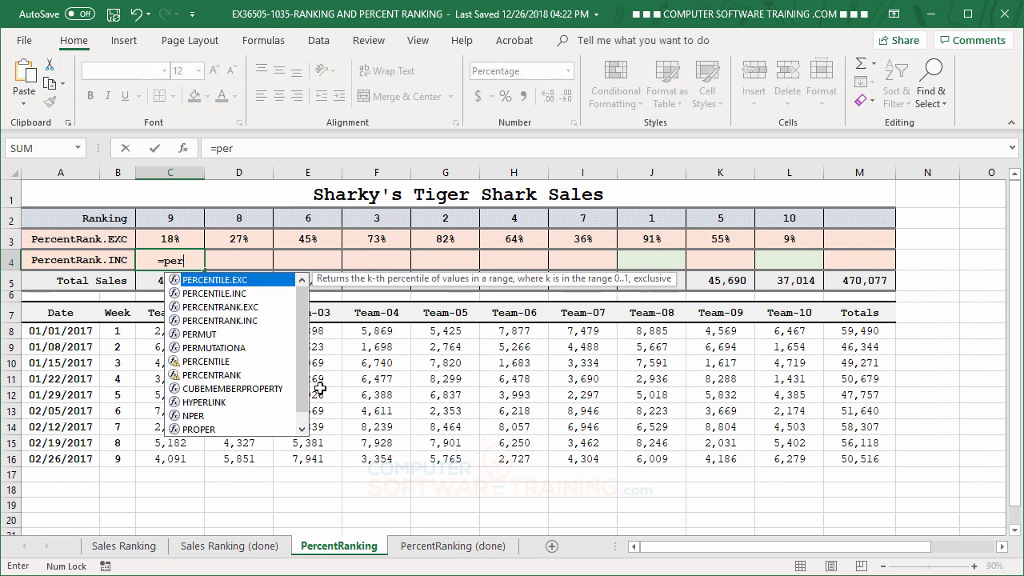
pyautogui.doubleClick(221, 321)
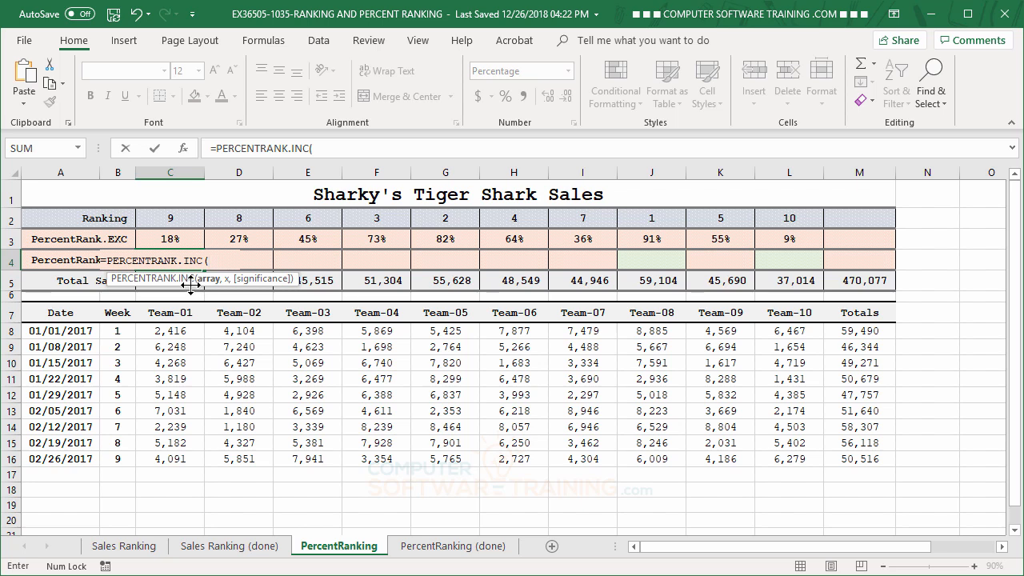
pyautogui.moveTo(191, 284); pyautogui.dragTo(197, 335)
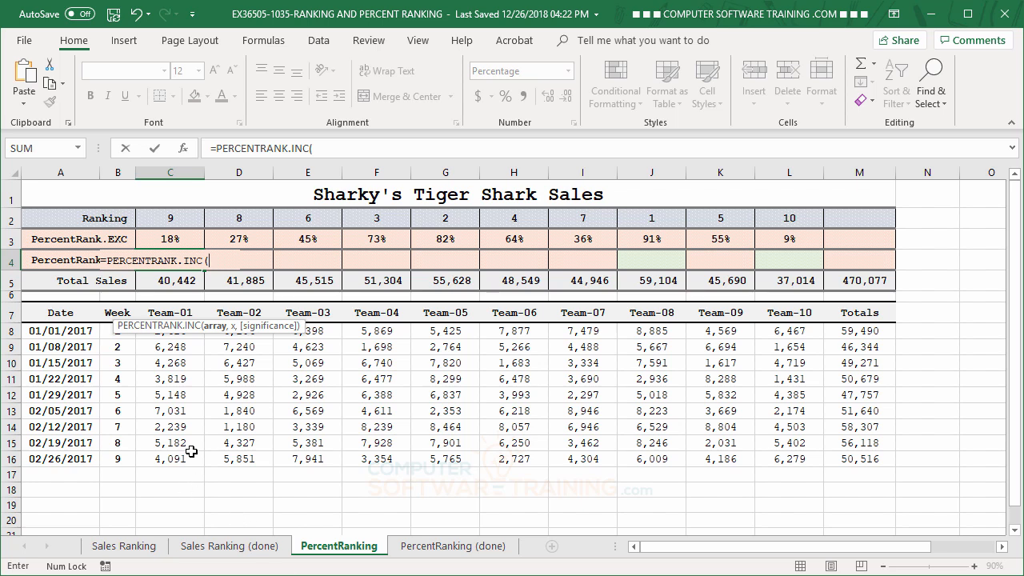
pyautogui.moveTo(160, 282); pyautogui.dragTo(780, 283)
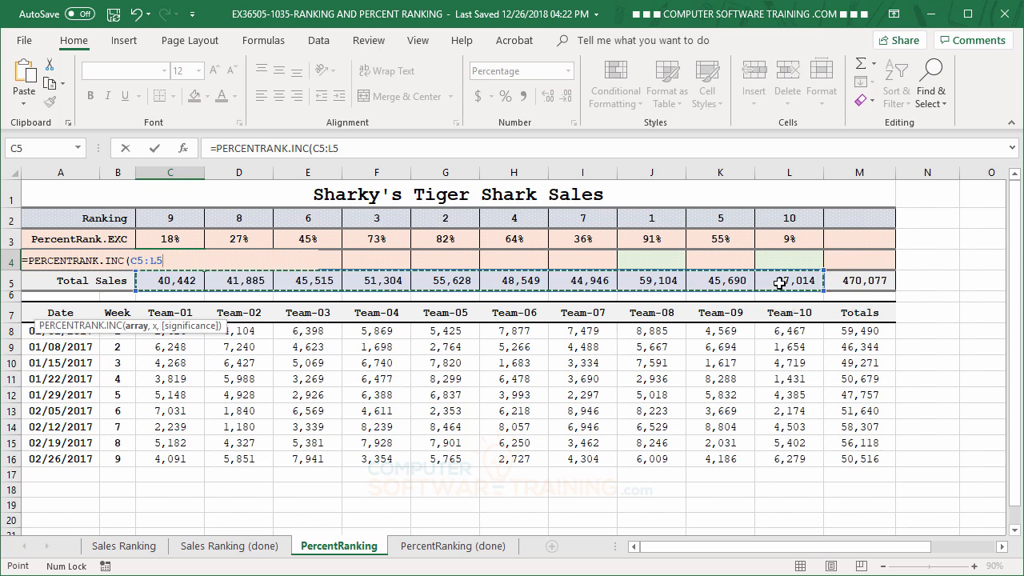
pyautogui.press('F4')
# Step: Complete the C4 formula with C5 as the x value and fill it across to L4
pyautogui.write(',')
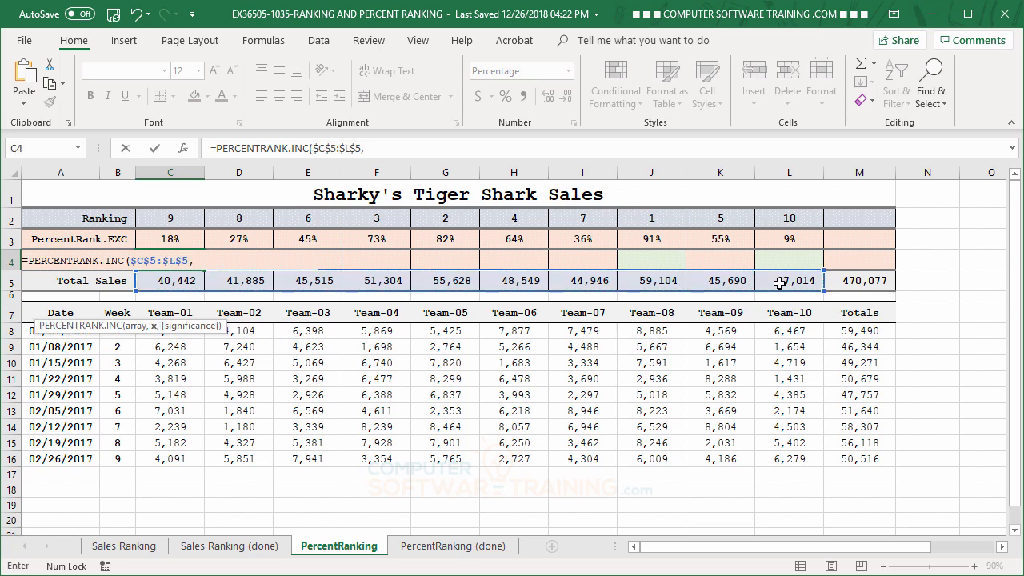
pyautogui.click(165, 282)
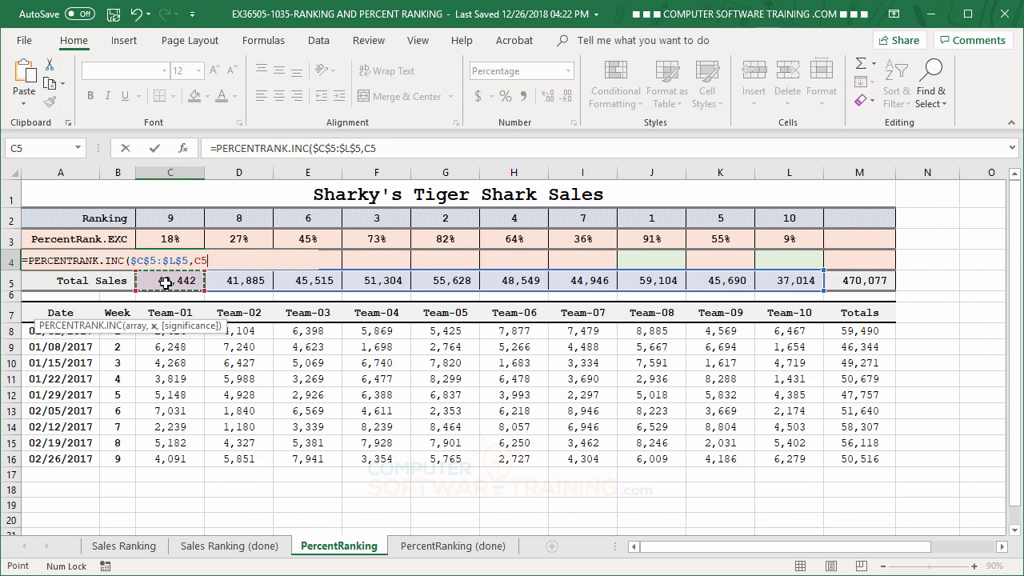
pyautogui.press('Return')
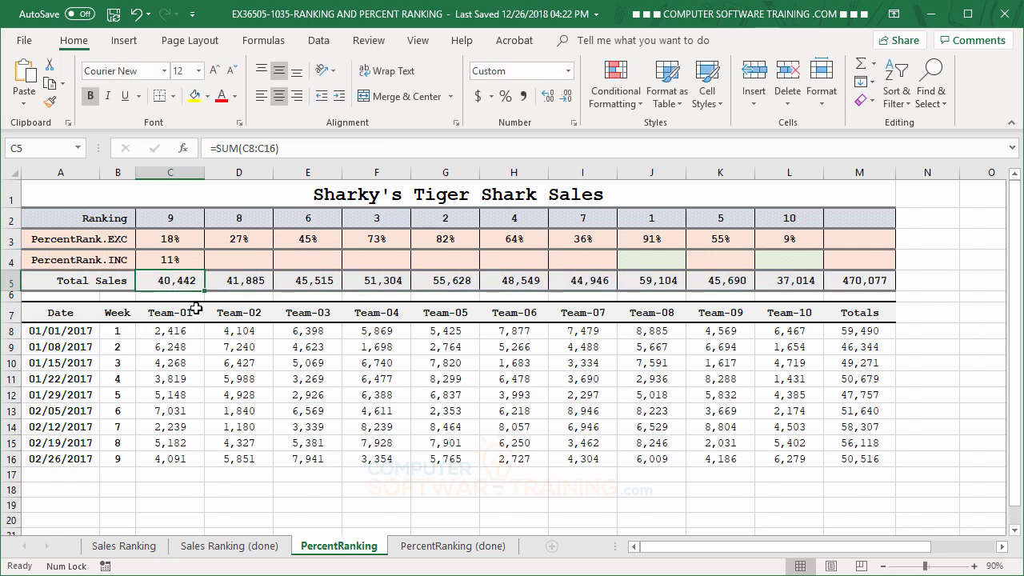
pyautogui.click(182, 264)
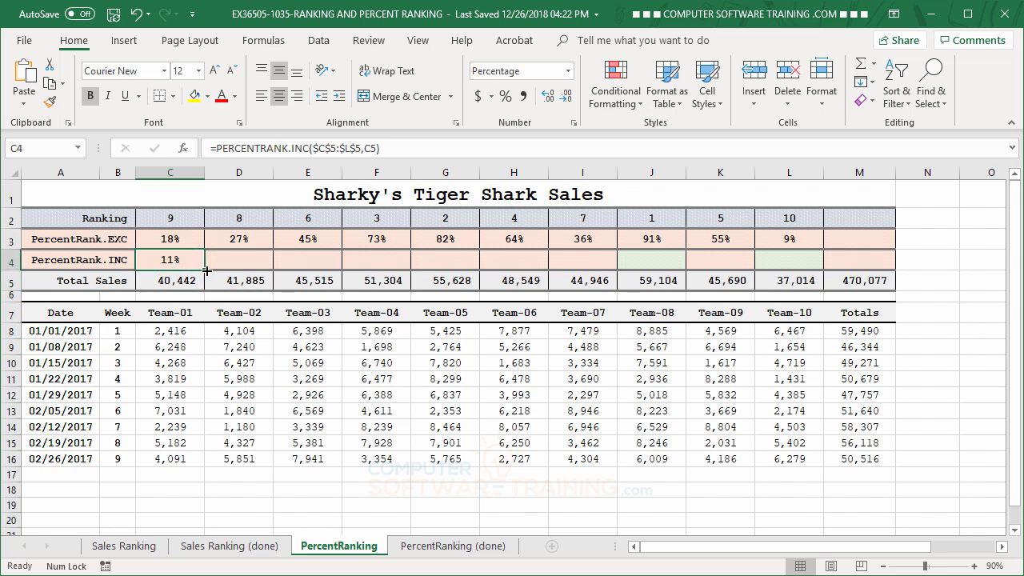
pyautogui.moveTo(204, 270); pyautogui.dragTo(801, 278)
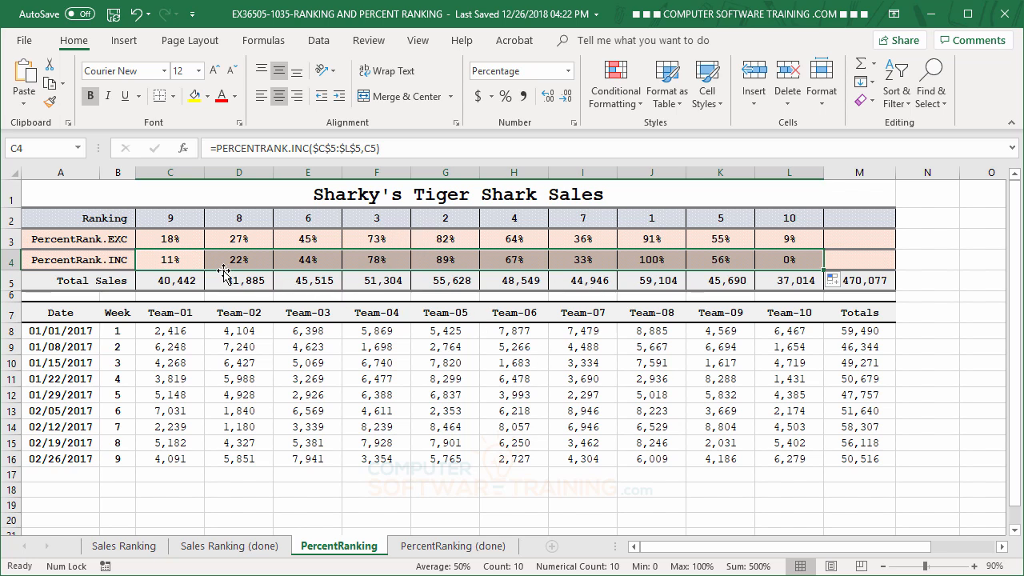
pyautogui.click(318, 376)
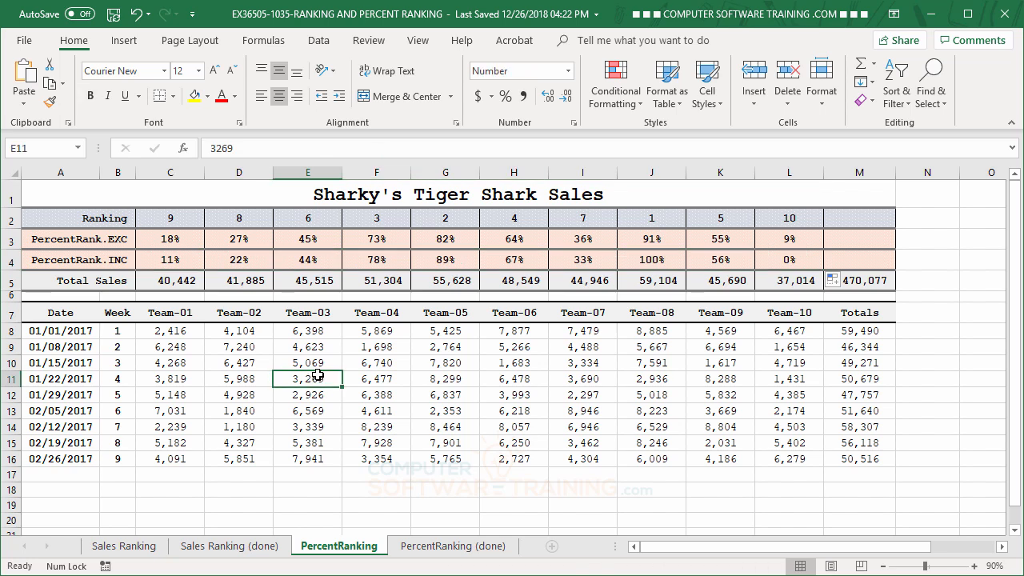